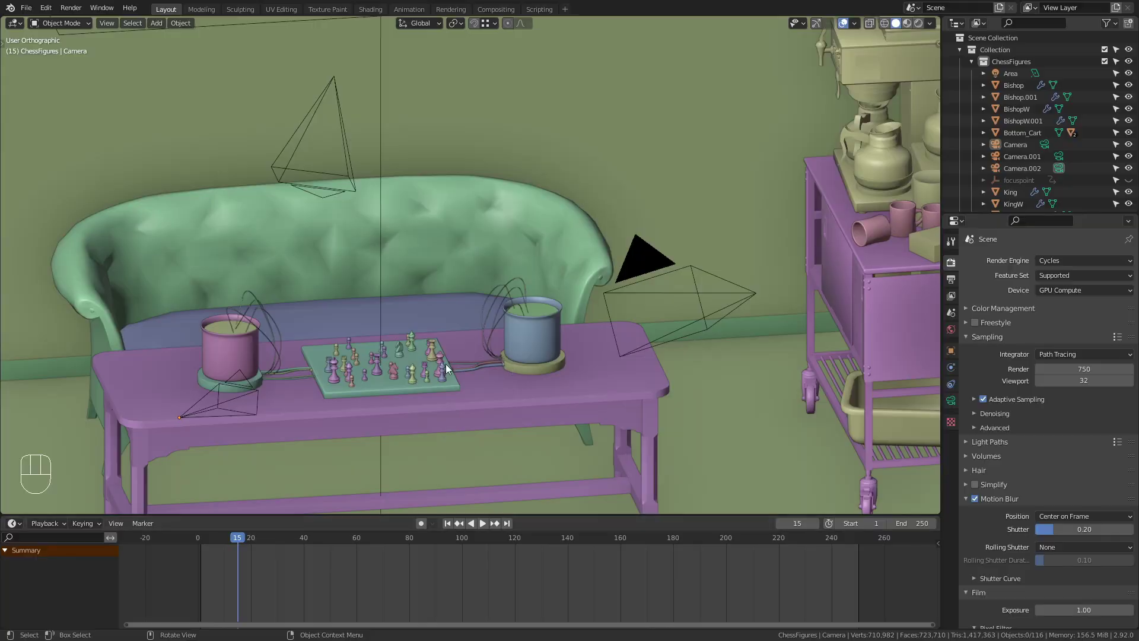
Select each of the three scene cameras in turn, look through Camera.002, and clear the selection.
click(699, 294)
click(342, 141)
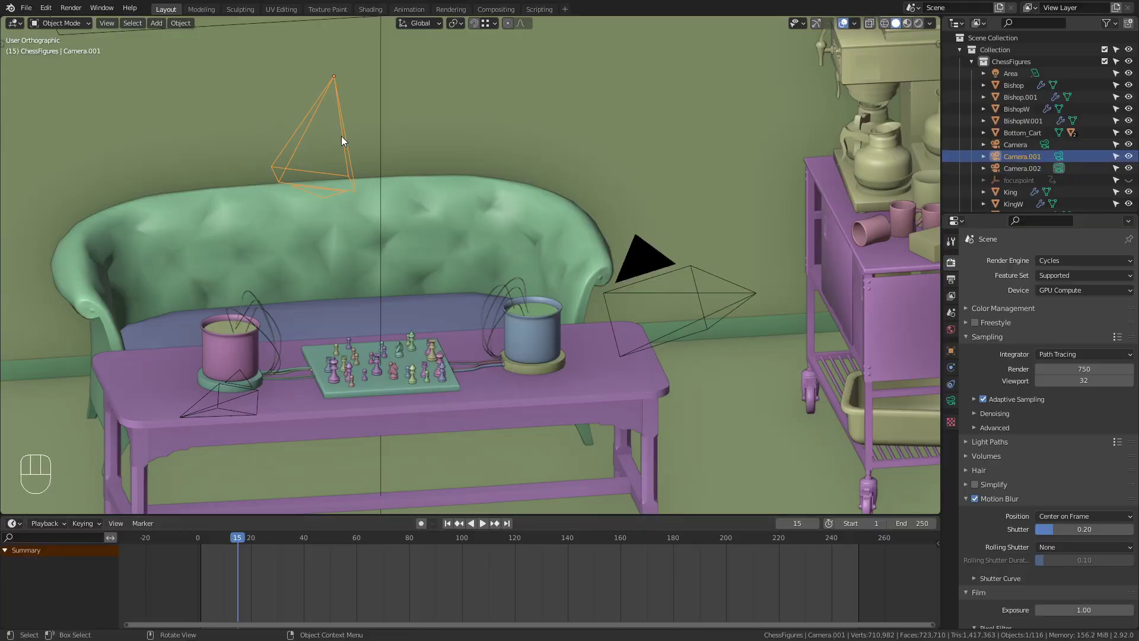
click(227, 404)
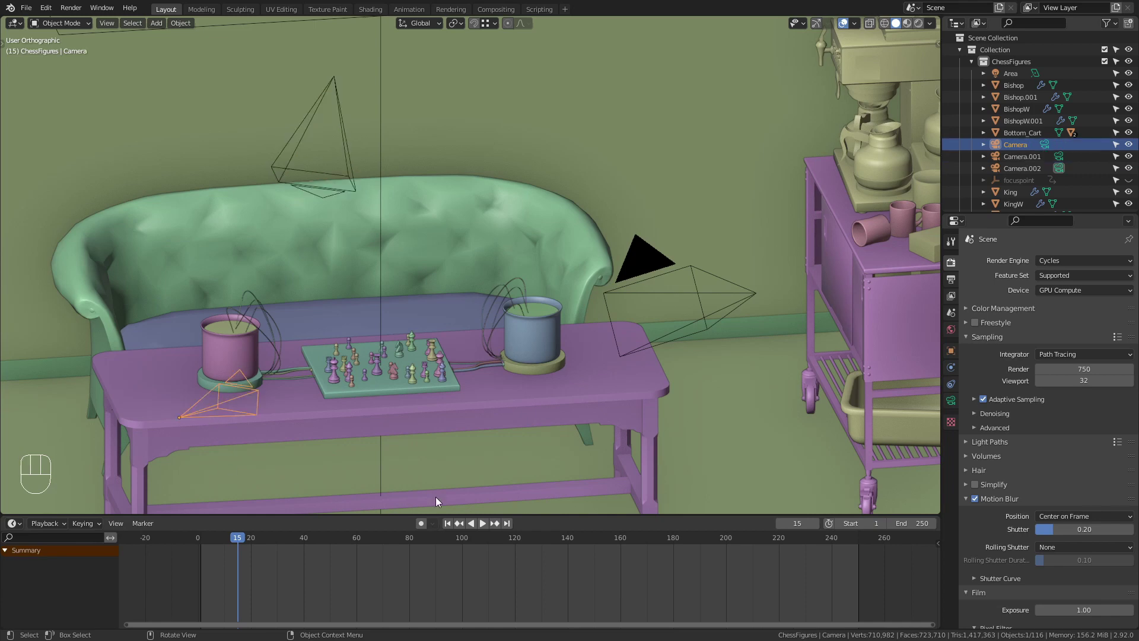
click(700, 293)
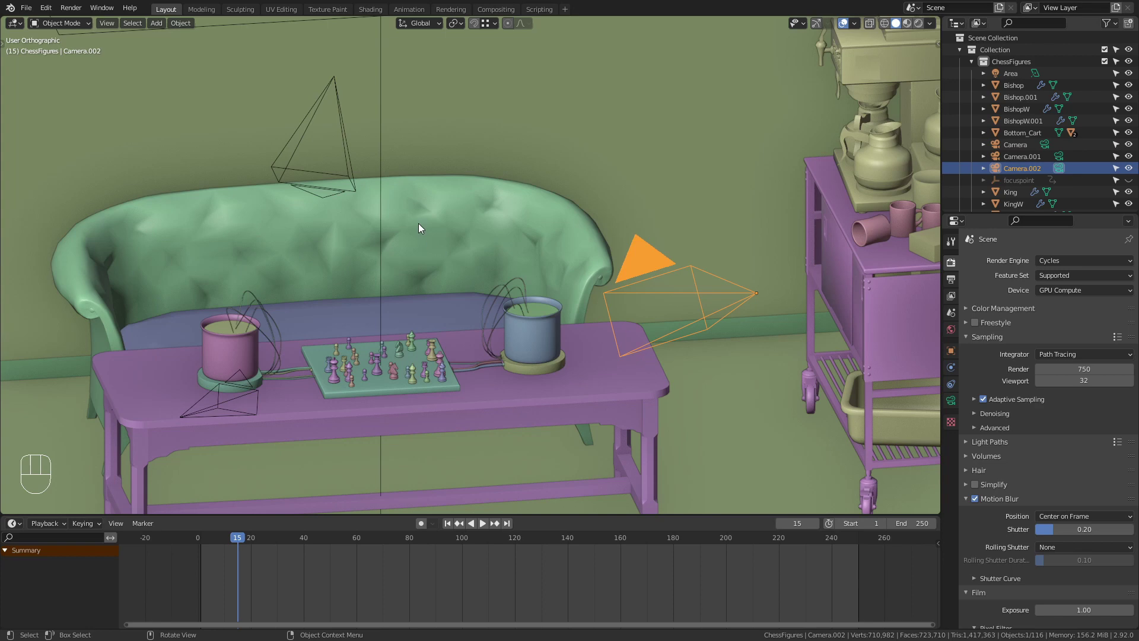
key(KP_0)
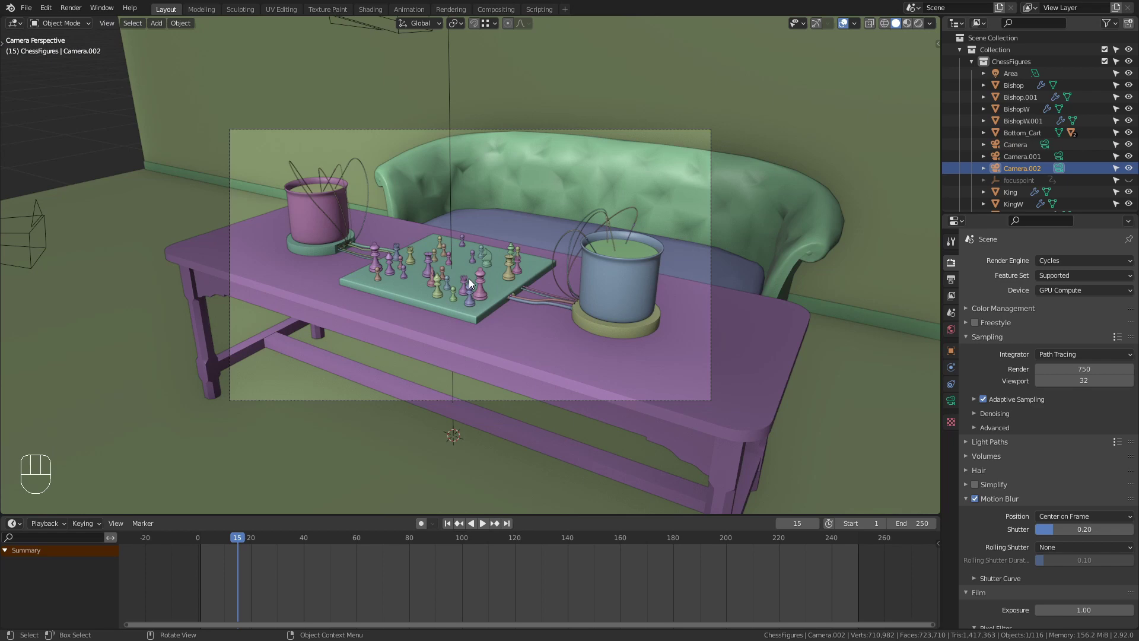
key(KP_0)
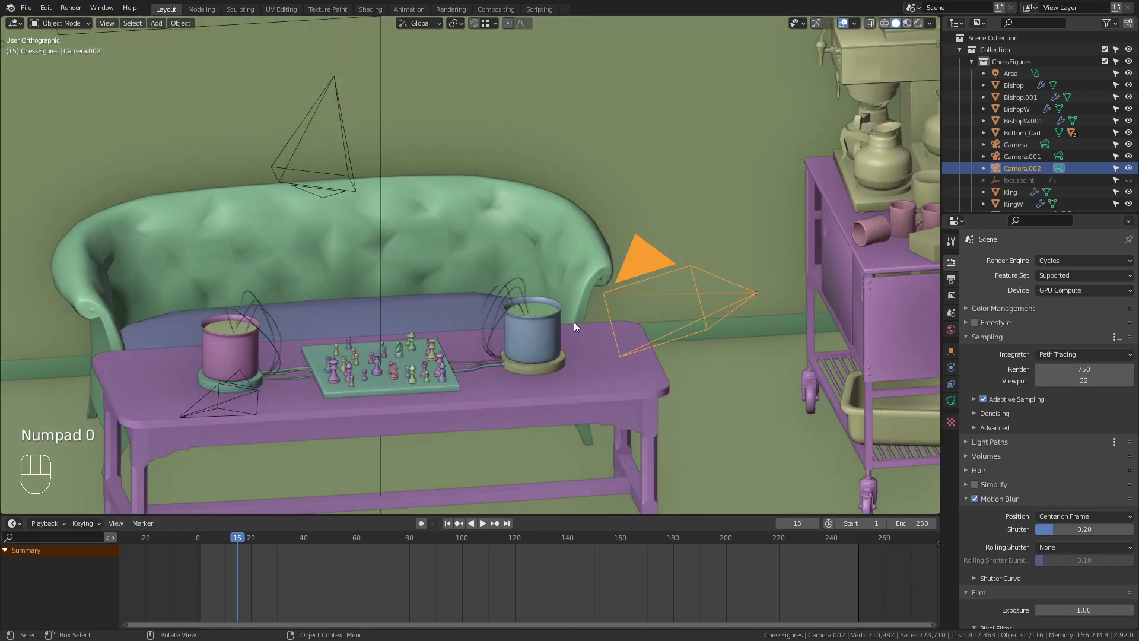
key(a)
key(a)
key(a)
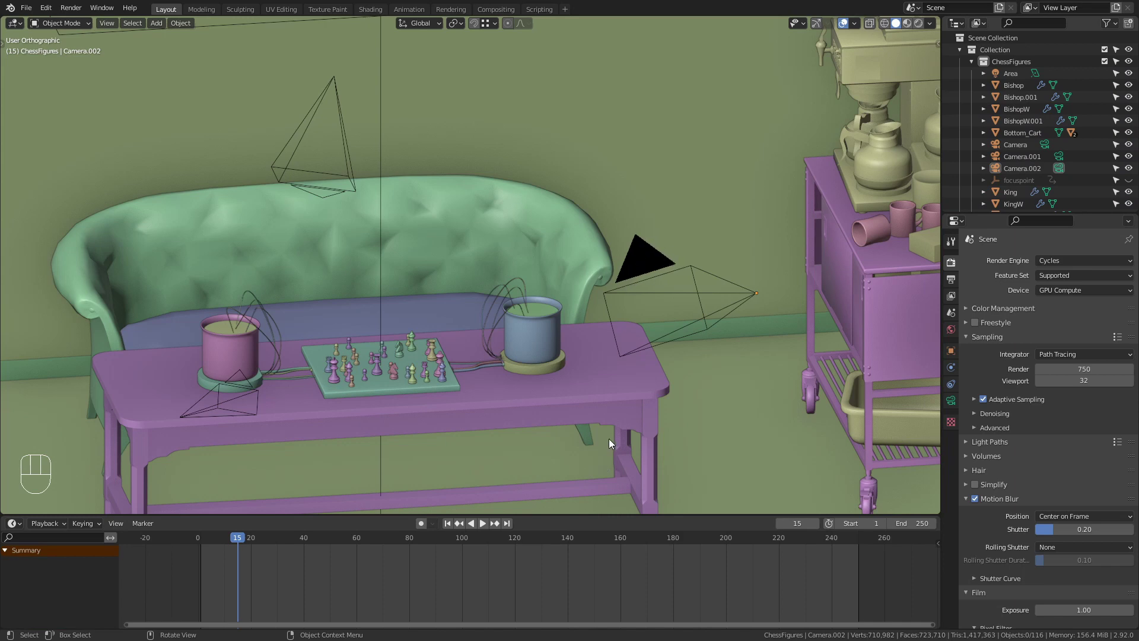
shift+middle_drag(552, 341, 565, 337)
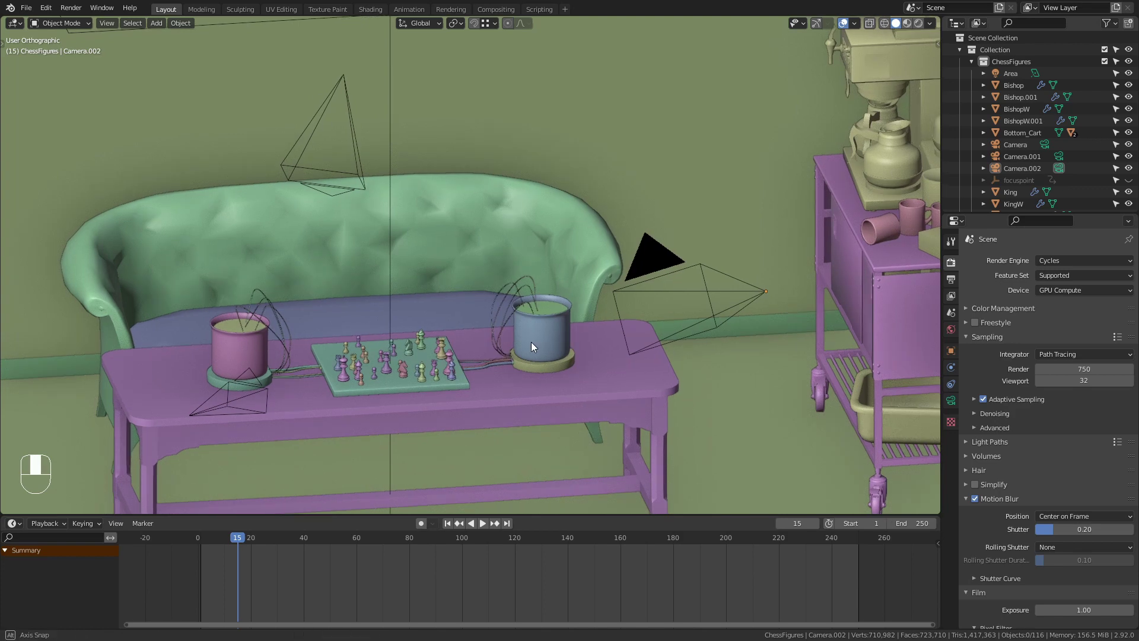
Make the small camera beside the pink pot the active scene camera and check its view.
click(257, 398)
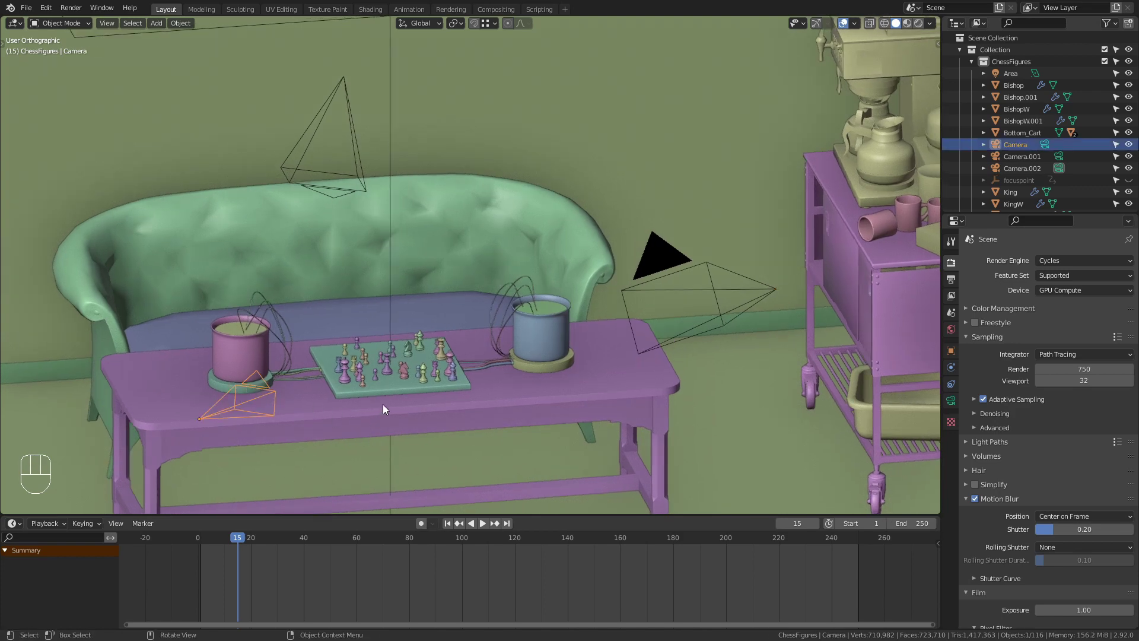
shift+middle_drag(408, 356, 396, 346)
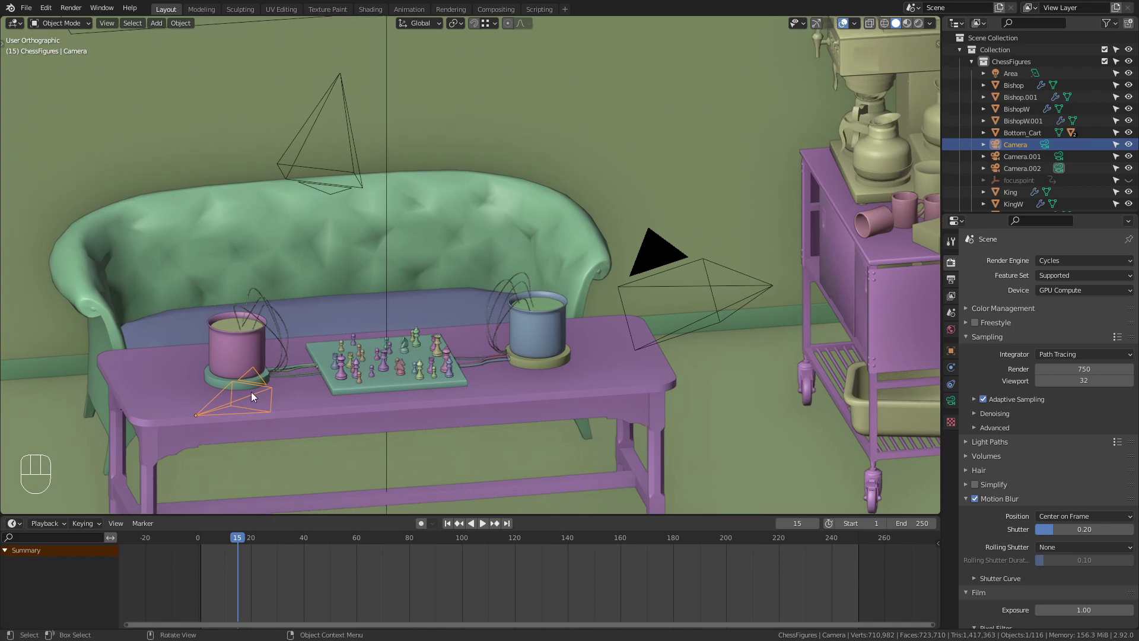
key(ctrl)
key(ctrl+KP_0)
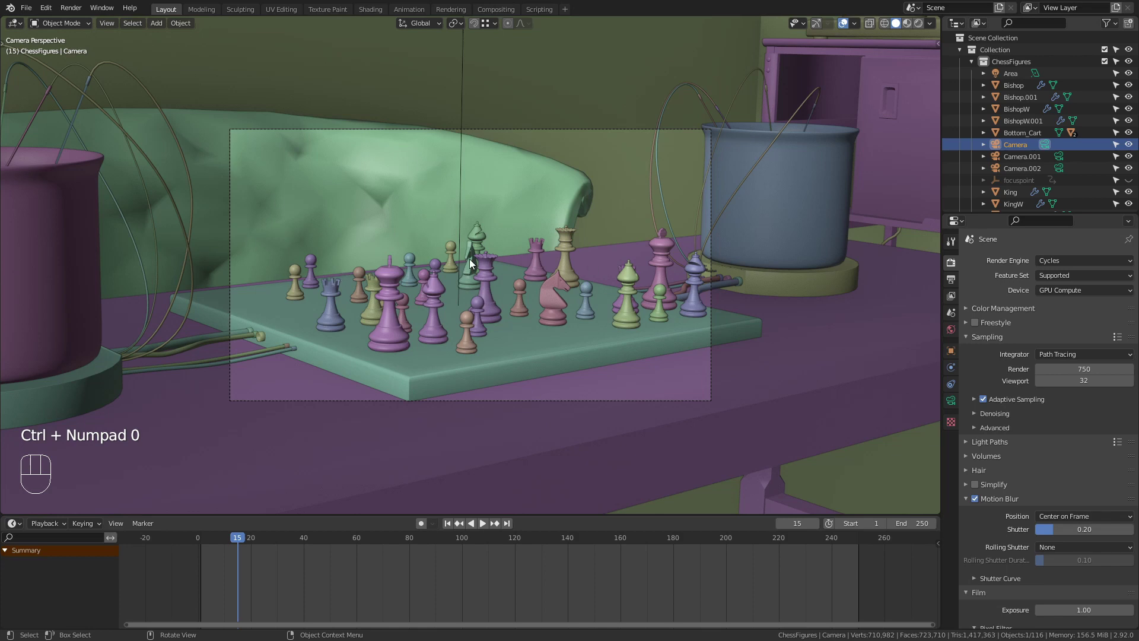
key(KP_0)
shift+middle_drag(324, 376, 323, 350)
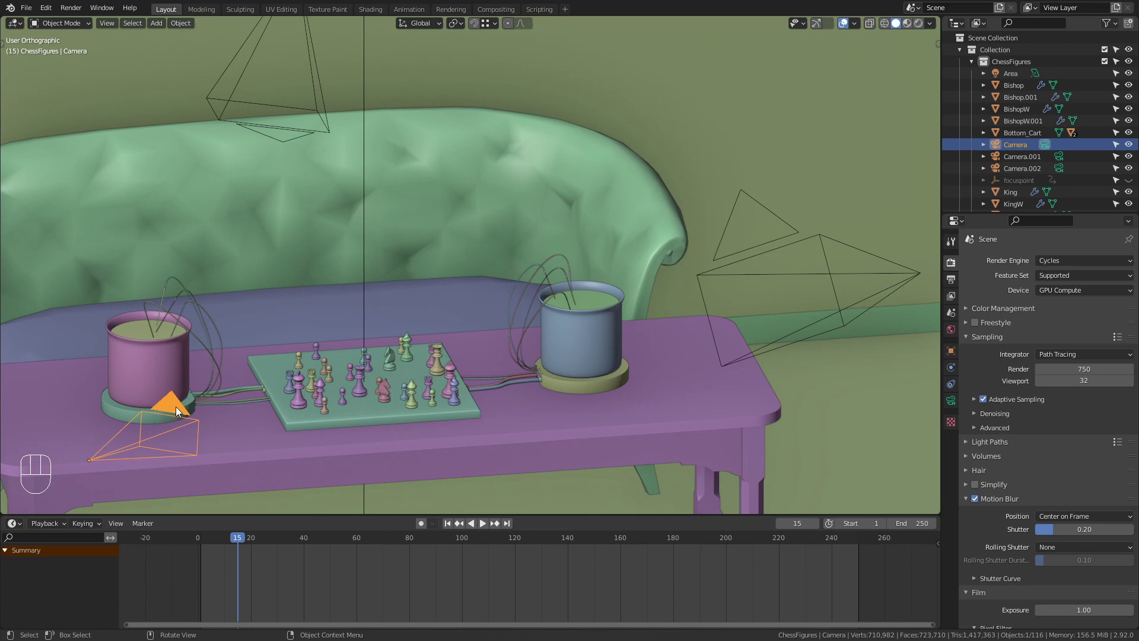
scroll(255, 365, down, 1)
shift+middle_drag(323, 333, 326, 351)
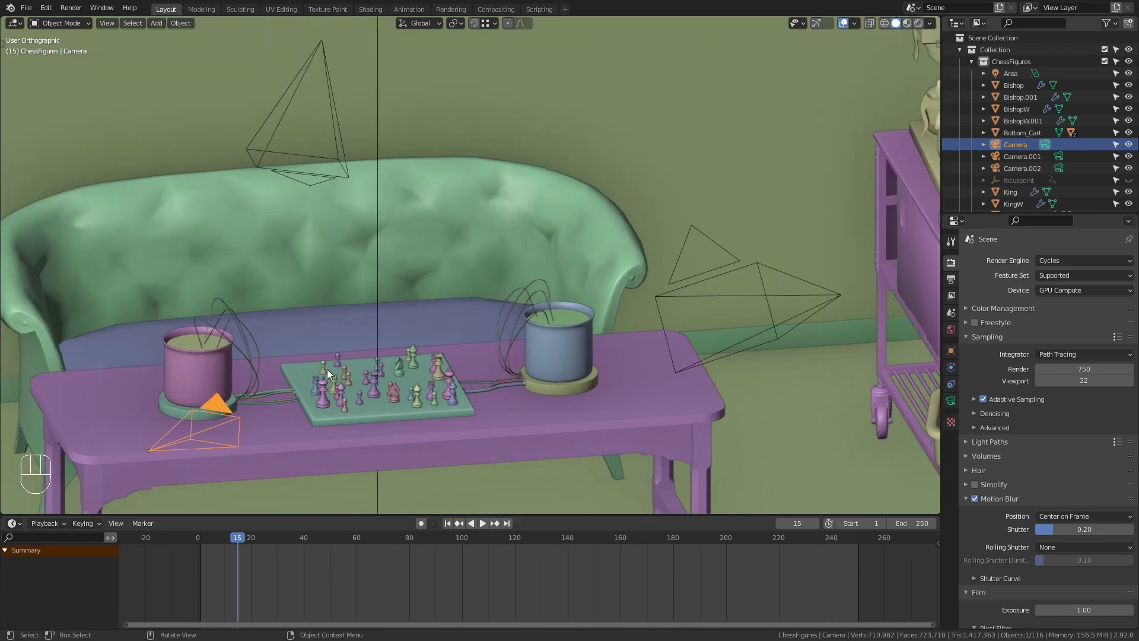
Replace the scene's active camera with Camera.001, picking it in the viewport, and check its view.
click(950, 311)
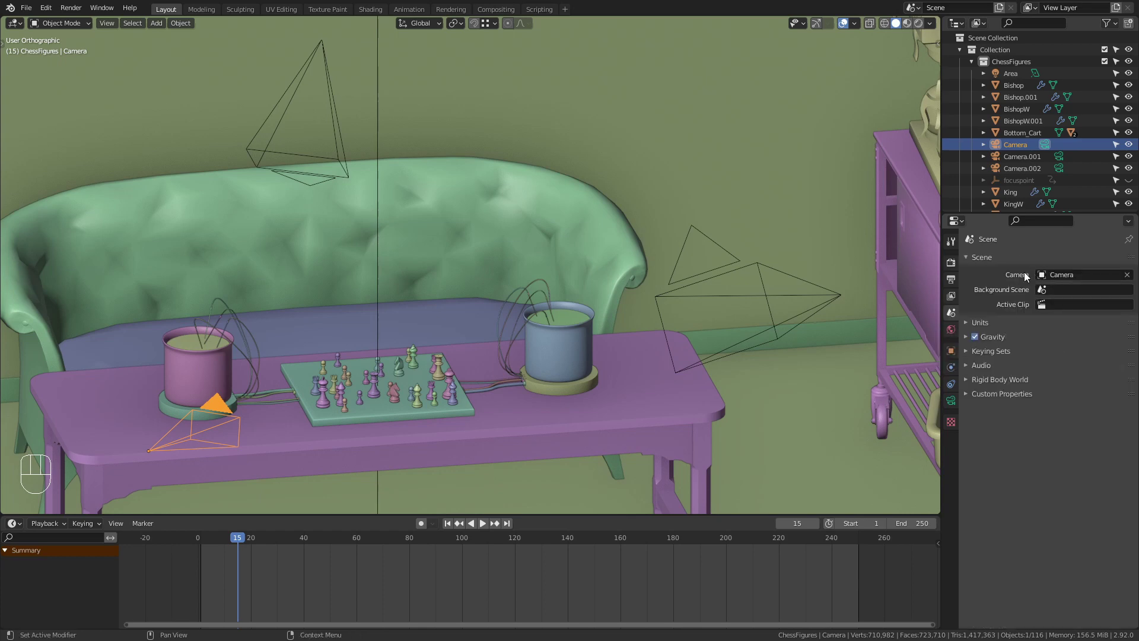
click(1084, 274)
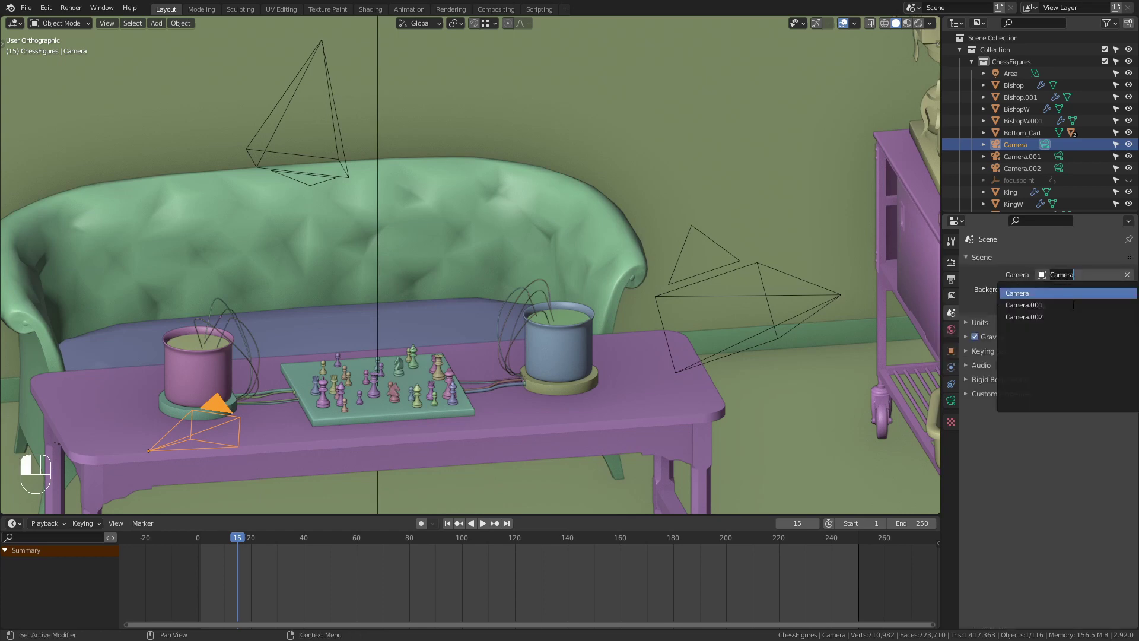
click(1064, 293)
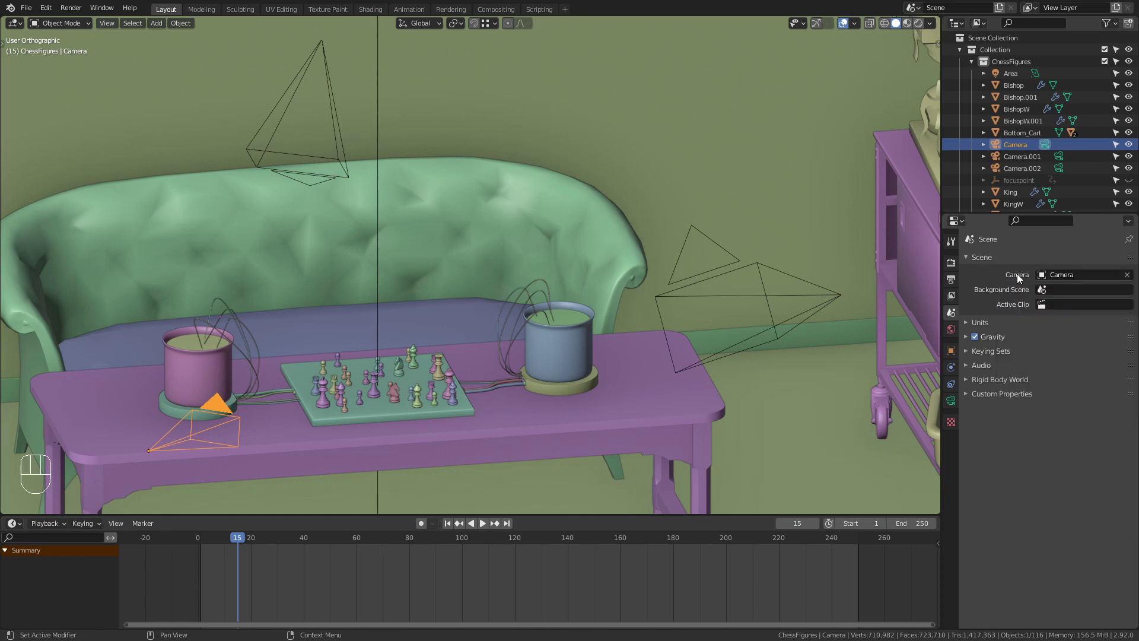
click(1129, 277)
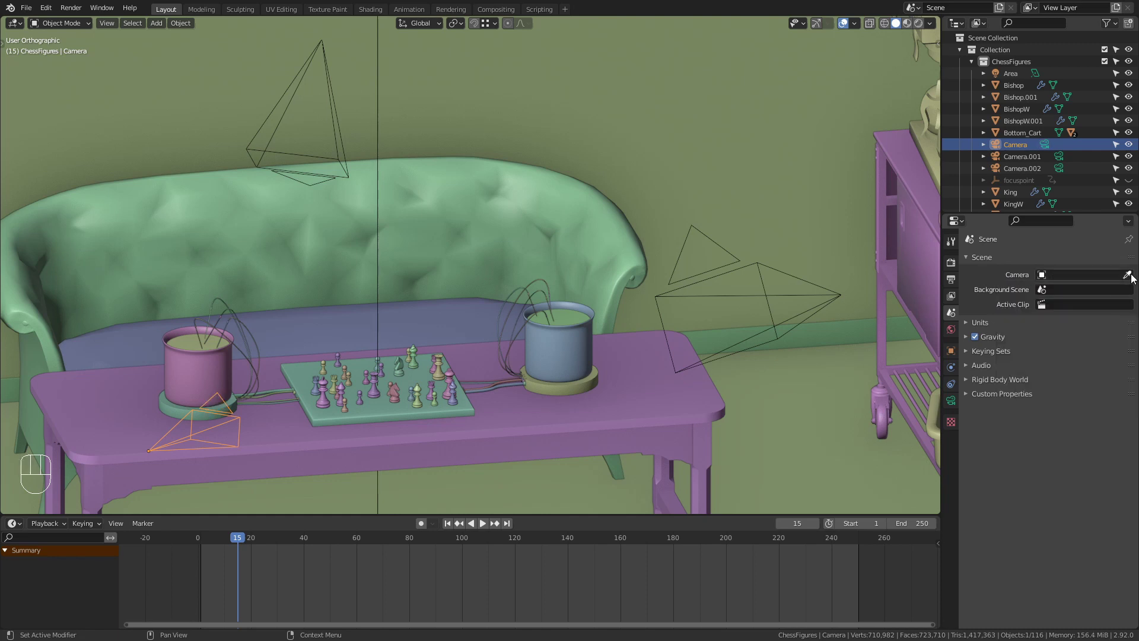
click(1126, 275)
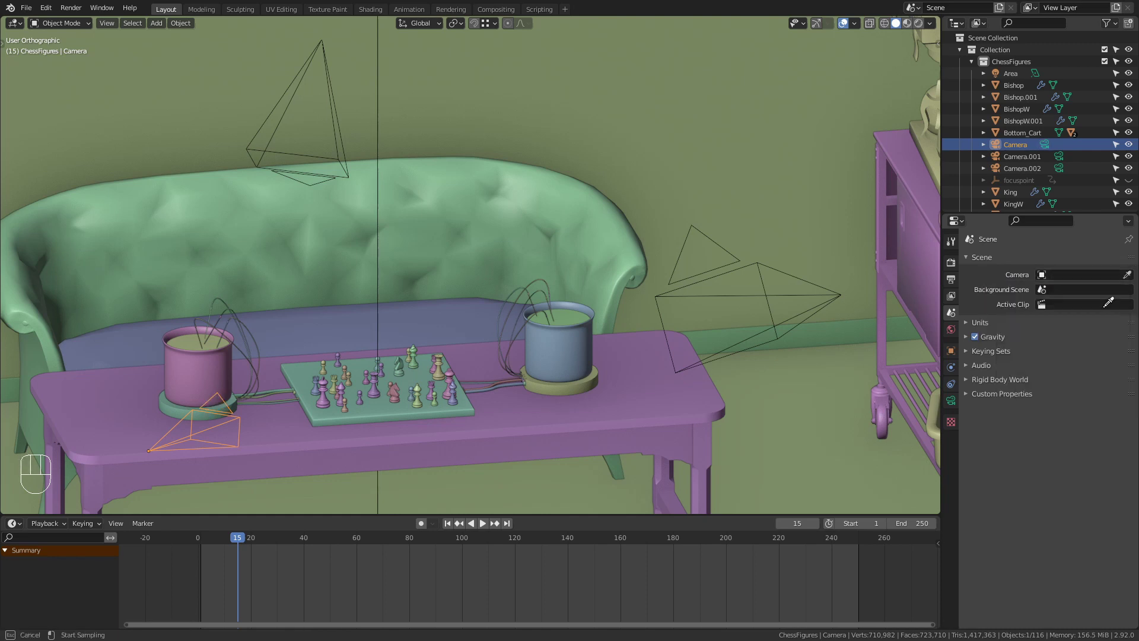
click(344, 123)
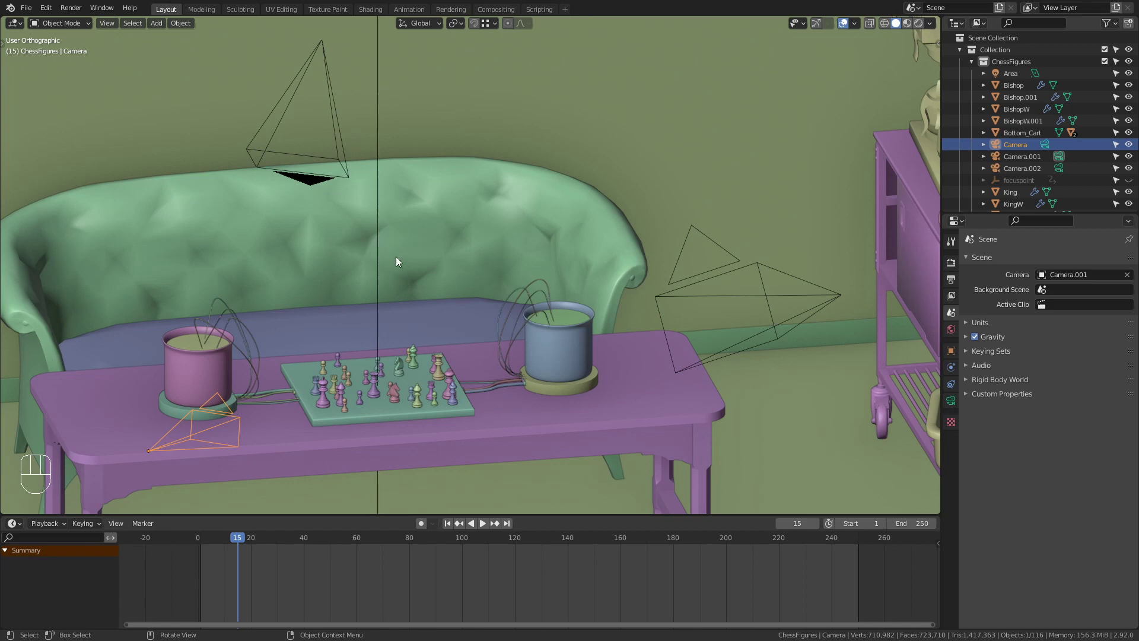
key(KP_0)
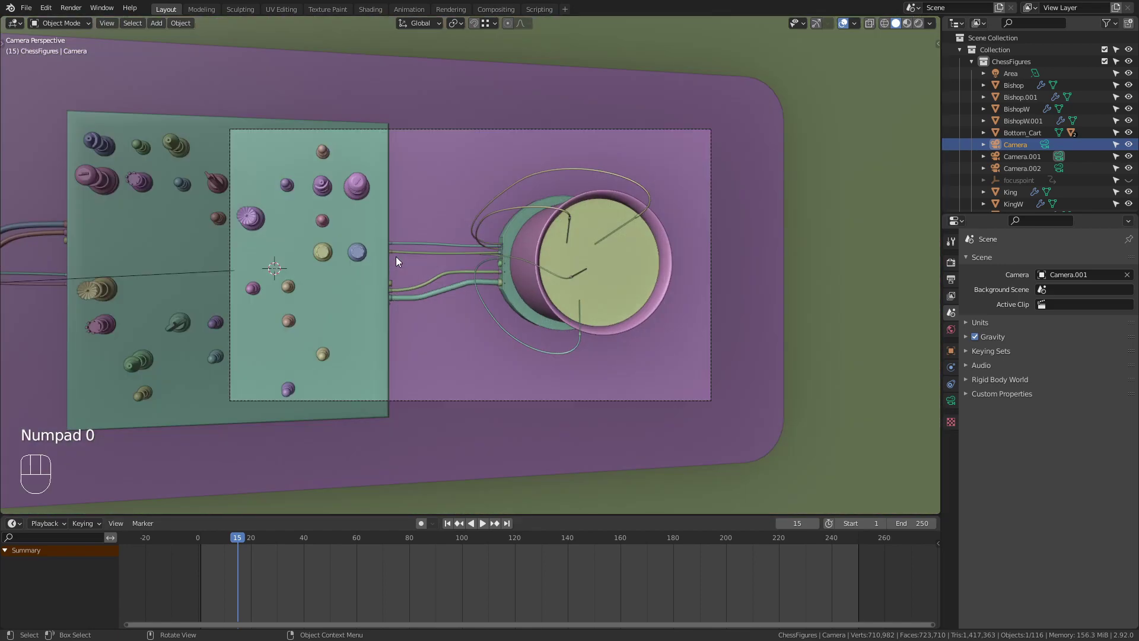
key(KP_0)
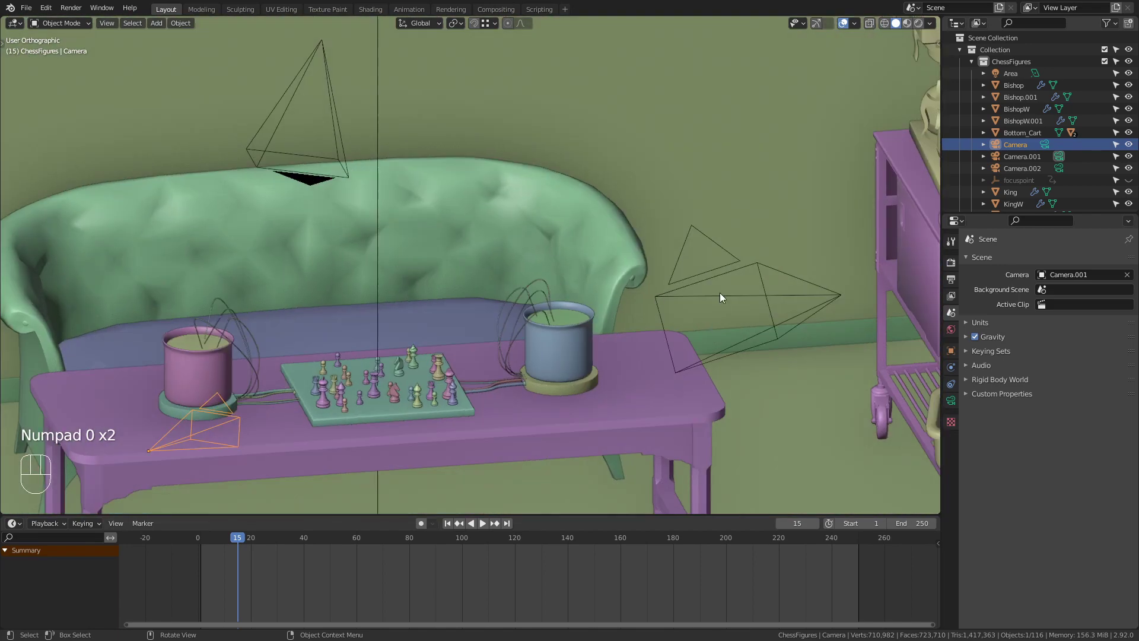
Select Camera.002, check the active camera's view, and move the playhead to frame 22.
click(721, 296)
key(KP_0)
key(KP_0)
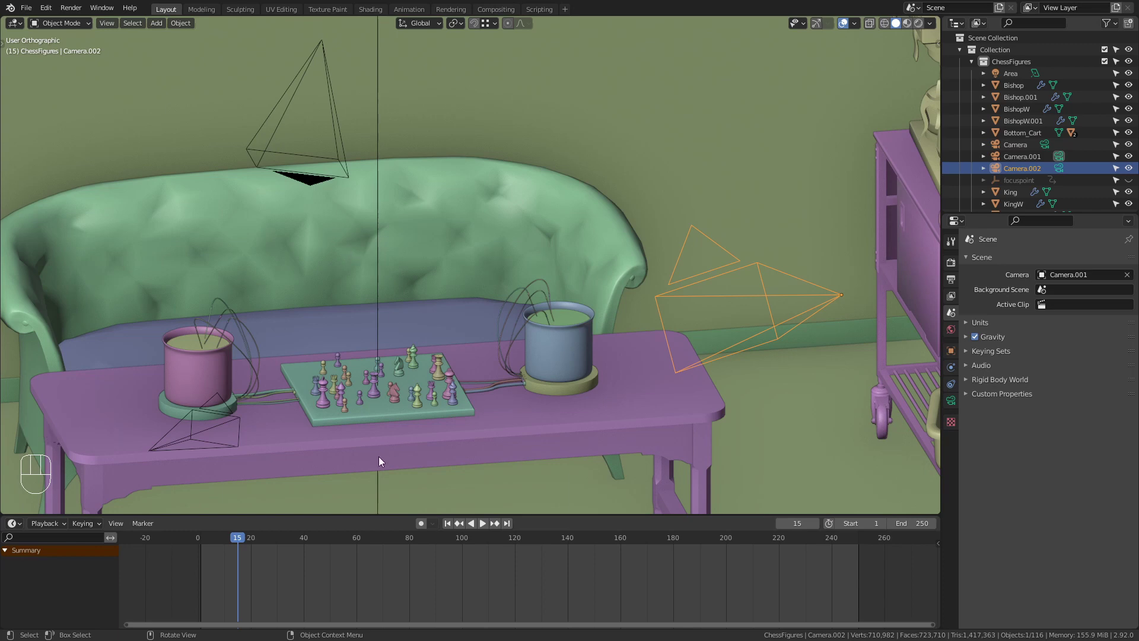
drag(246, 537, 260, 557)
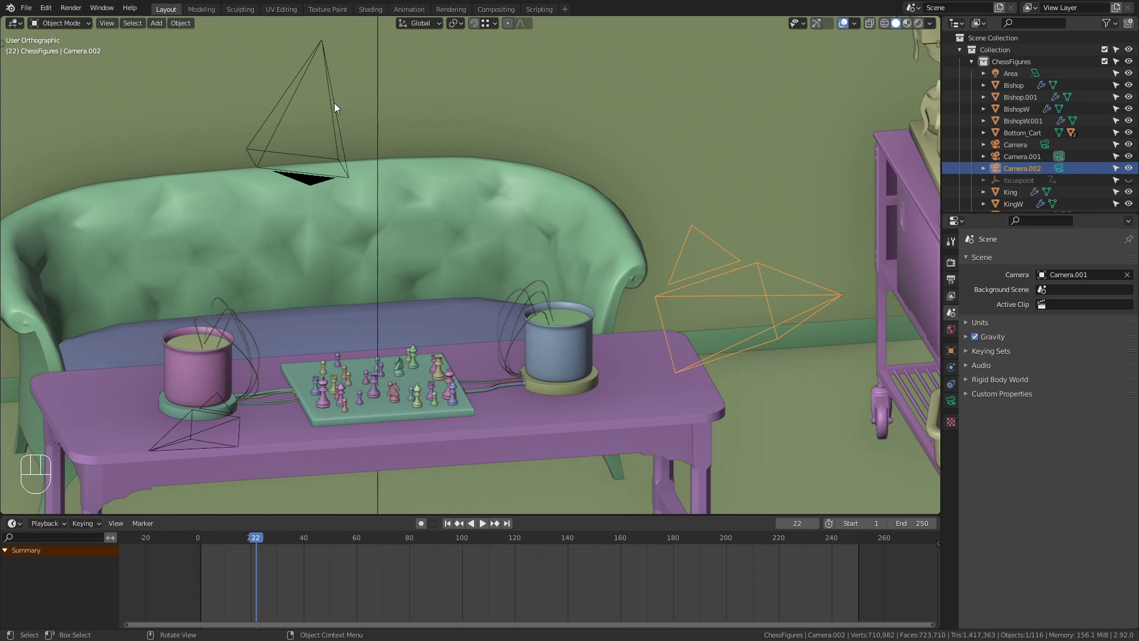
Look through Camera.001, add a timeline marker at frame 1, and enlarge the timeline area.
click(336, 146)
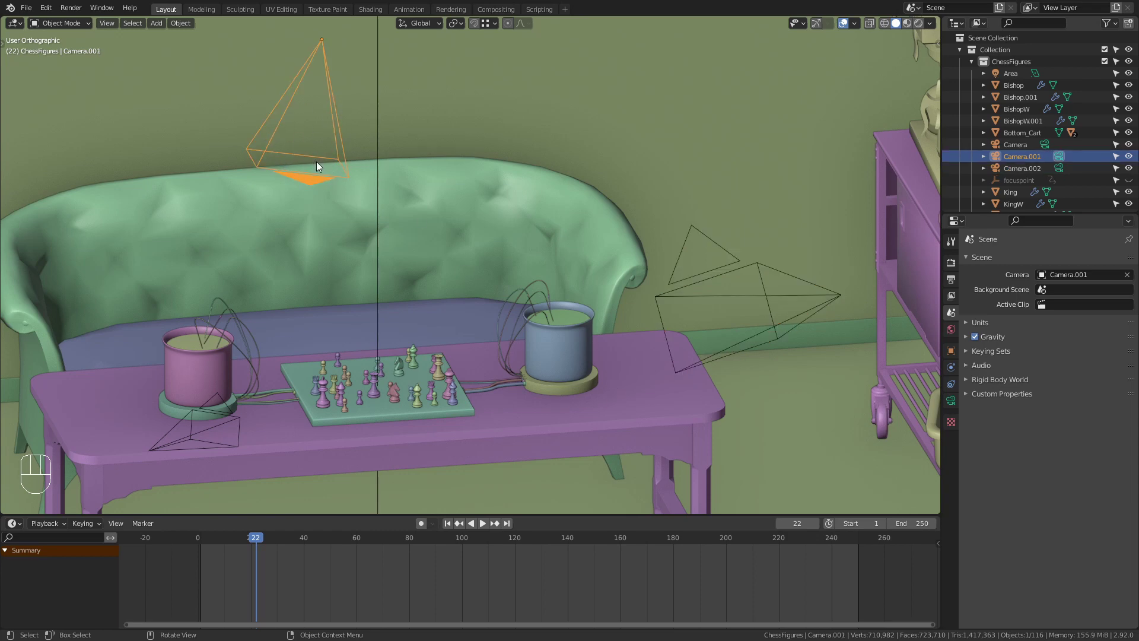
key(KP_0)
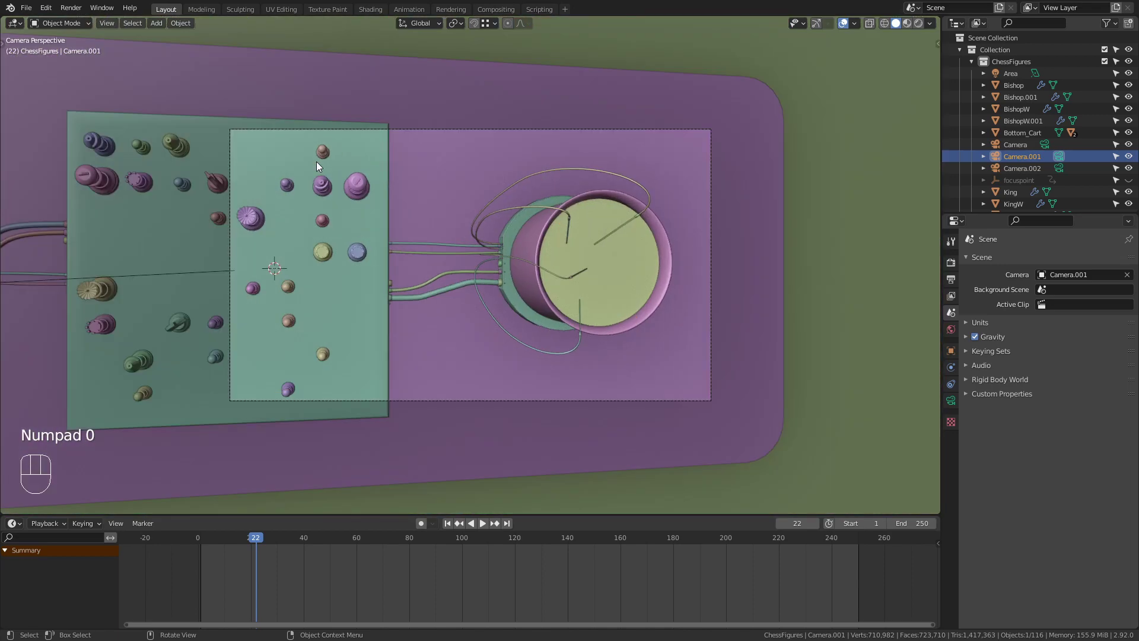
drag(252, 536, 202, 557)
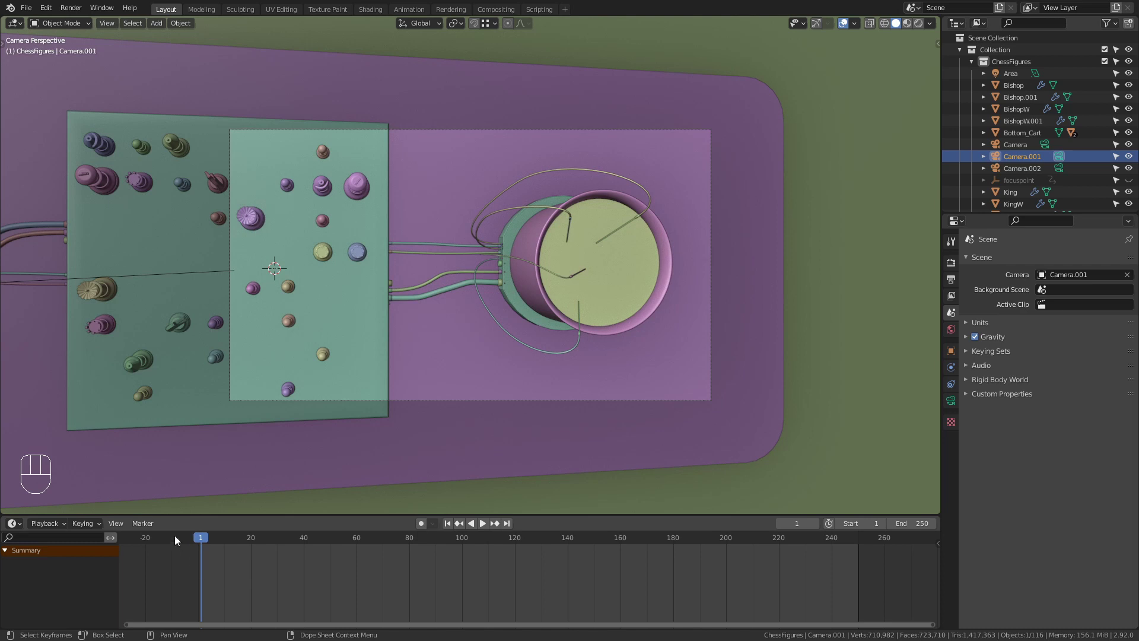
click(142, 525)
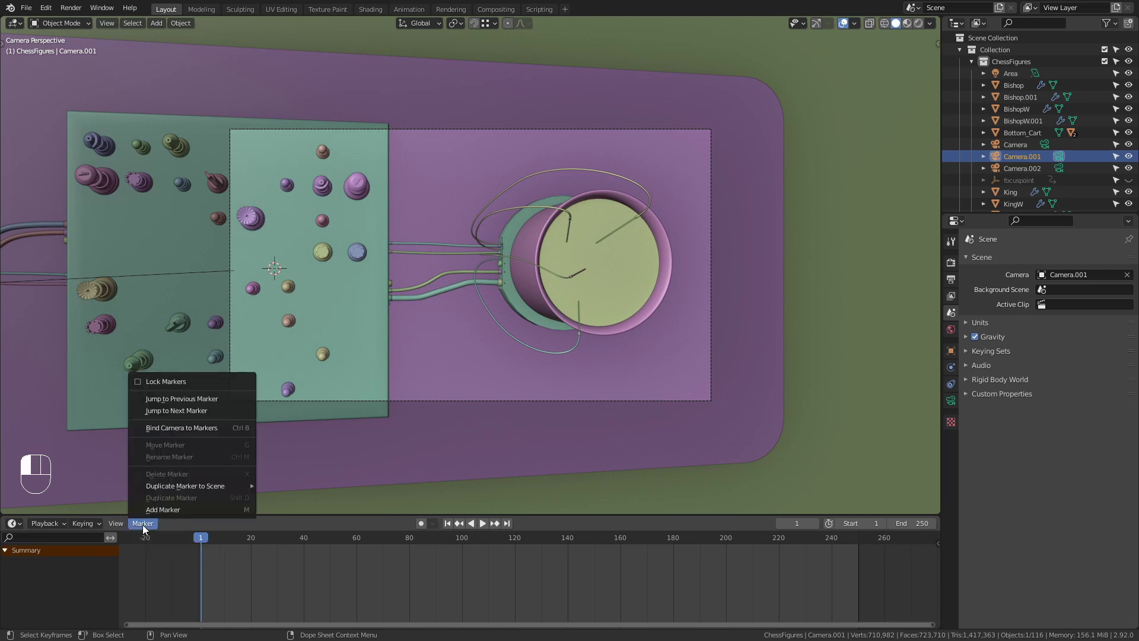
click(190, 513)
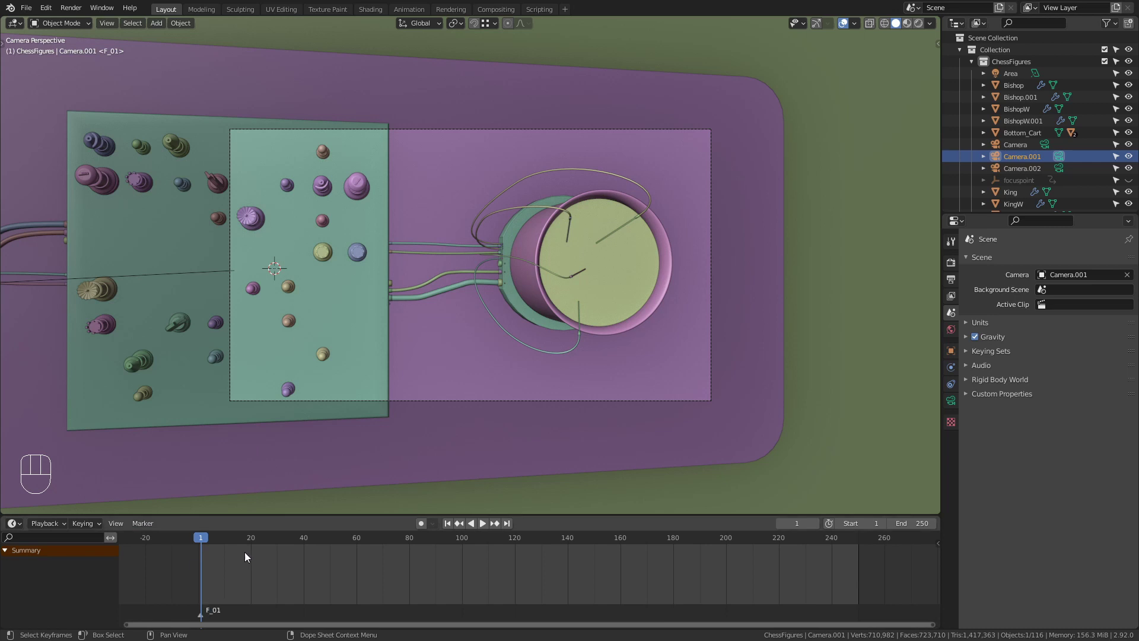
drag(268, 514, 267, 495)
Try to select the active camera by its frame outline from within the camera view.
click(449, 122)
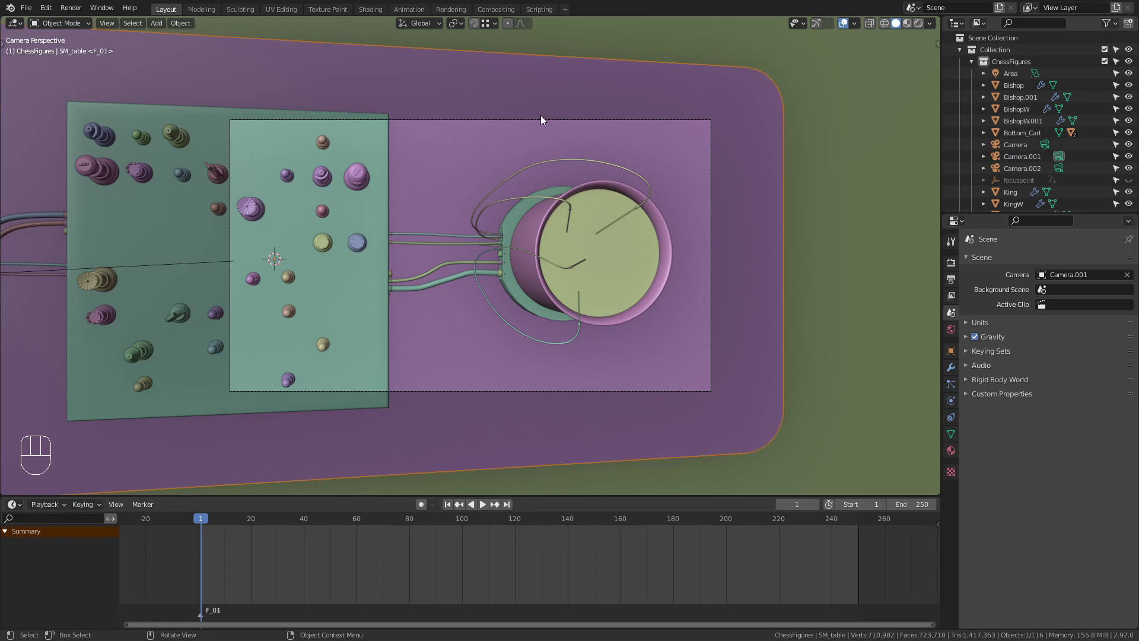
click(592, 186)
middle_drag(571, 315, 488, 205)
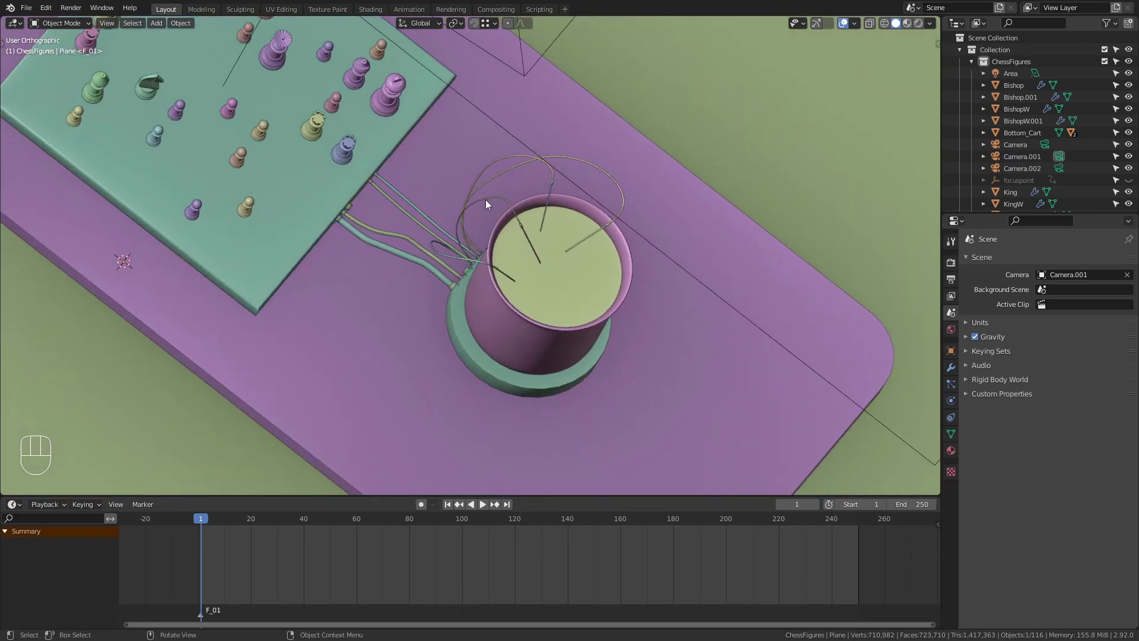
key(KP_0)
click(453, 123)
middle_drag(469, 280, 414, 198)
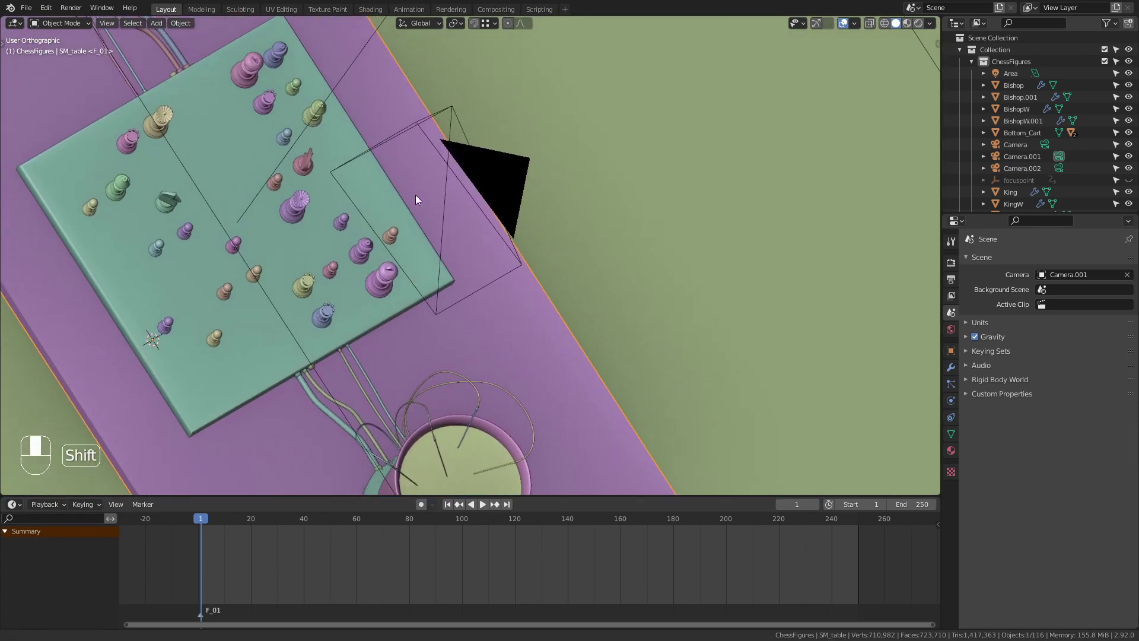
Set Camera.001's clip start to 0.01 m and return to its camera view.
click(454, 152)
middle_drag(452, 238, 511, 267)
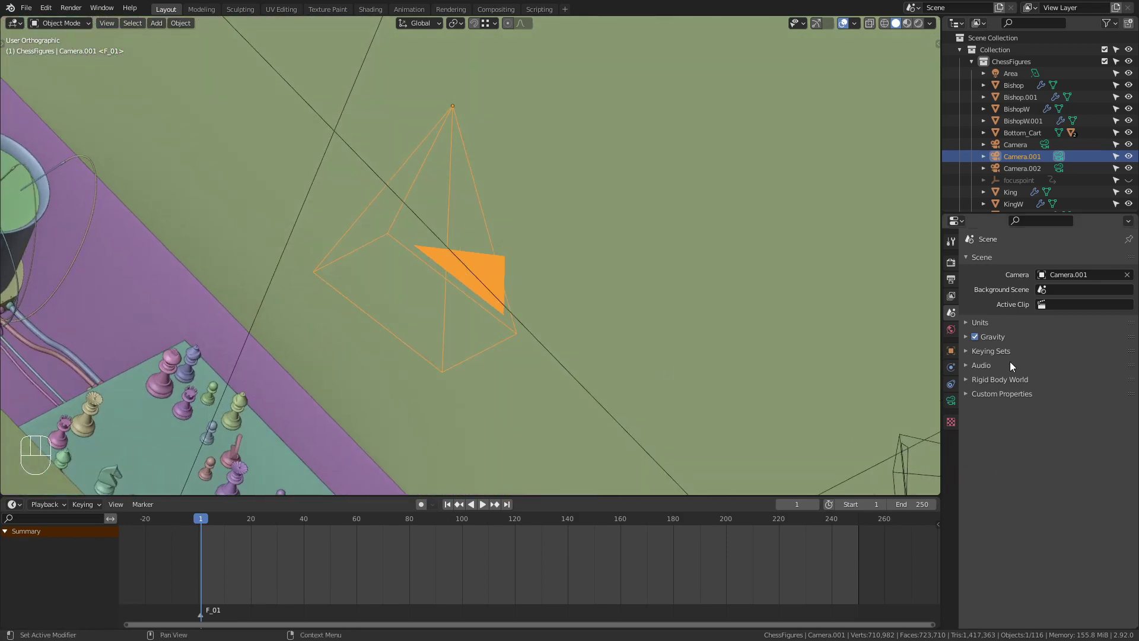
click(951, 400)
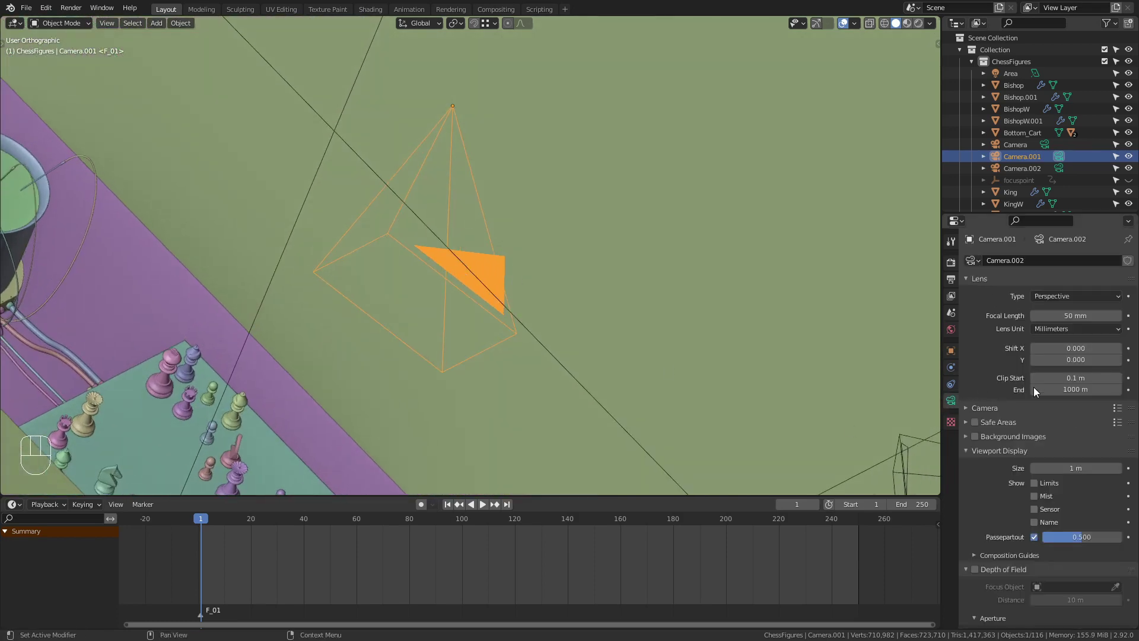
click(1070, 378)
click(1041, 378)
text(0)
key(Return)
key(KP_0)
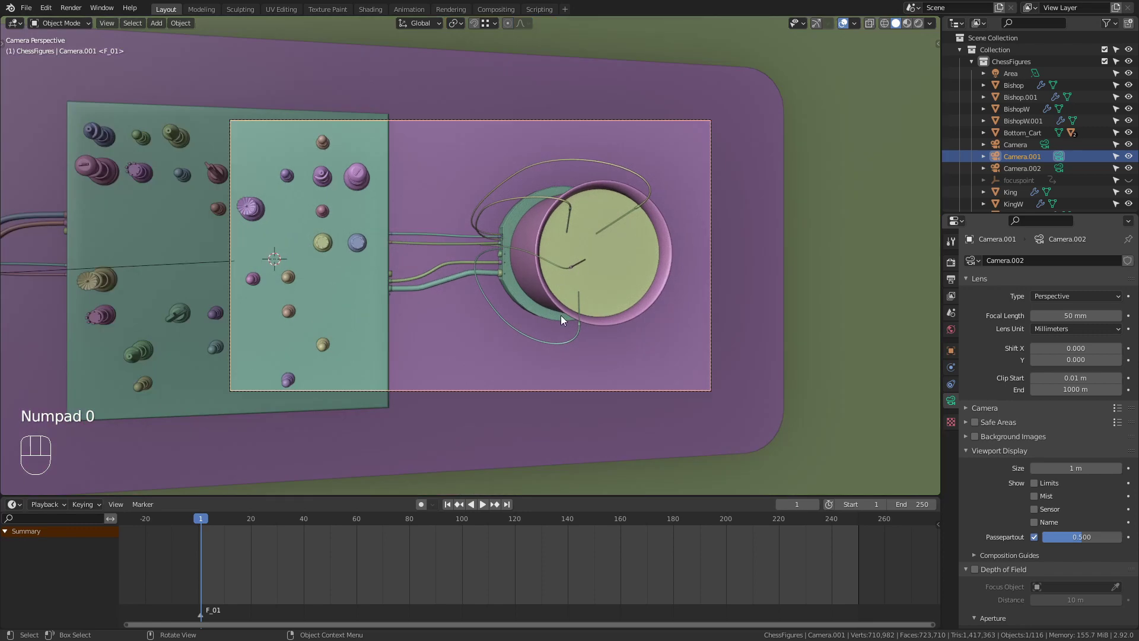
Select Camera.001 by its frame outline while looking through it.
click(414, 115)
click(418, 92)
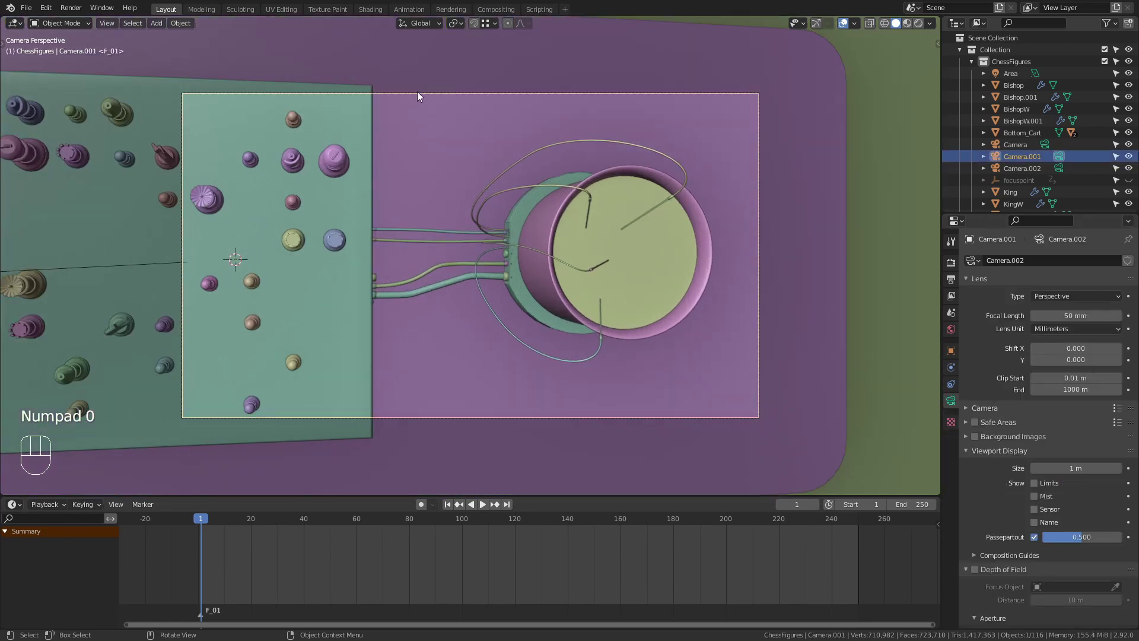
click(455, 155)
click(437, 94)
scroll(491, 199, up, 2)
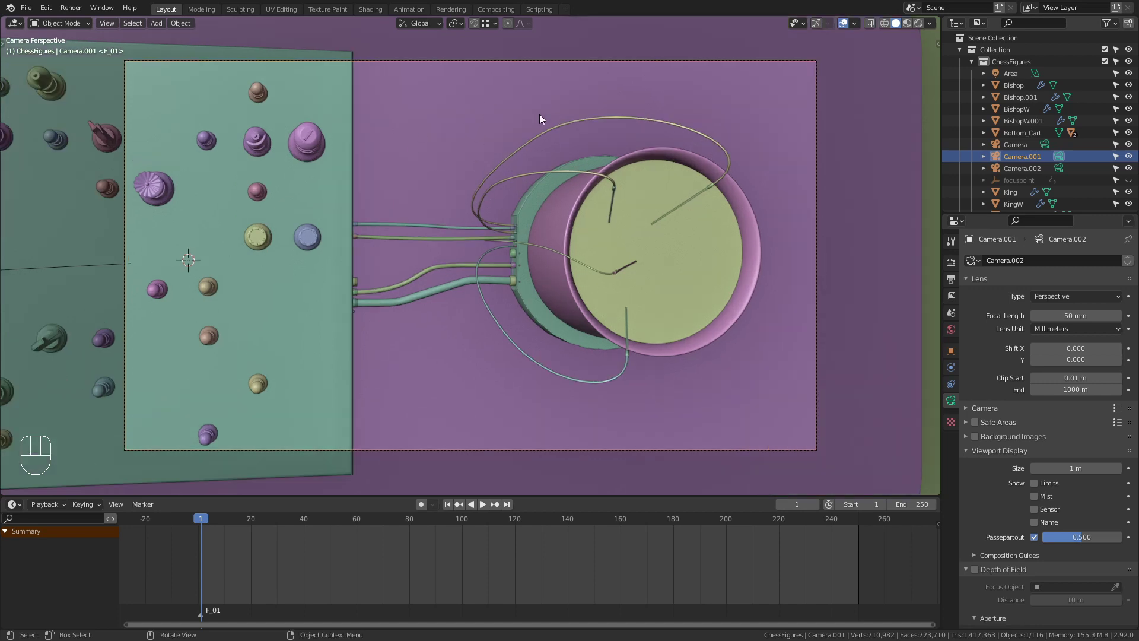
Bind Camera.001 to the timeline marker at frame 1.
click(145, 504)
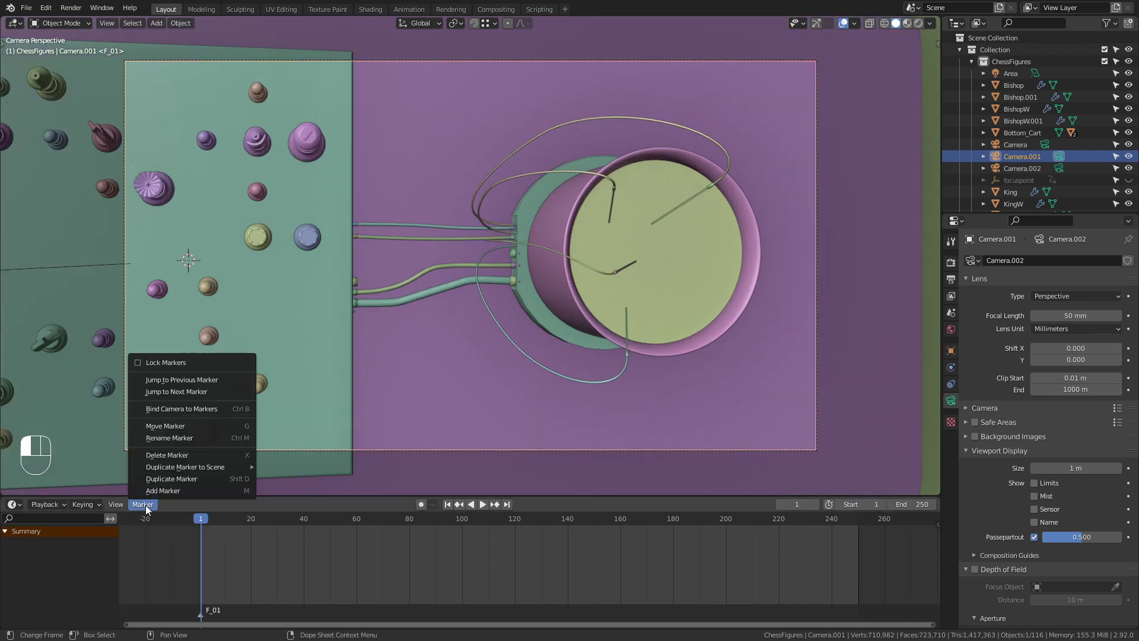
click(224, 408)
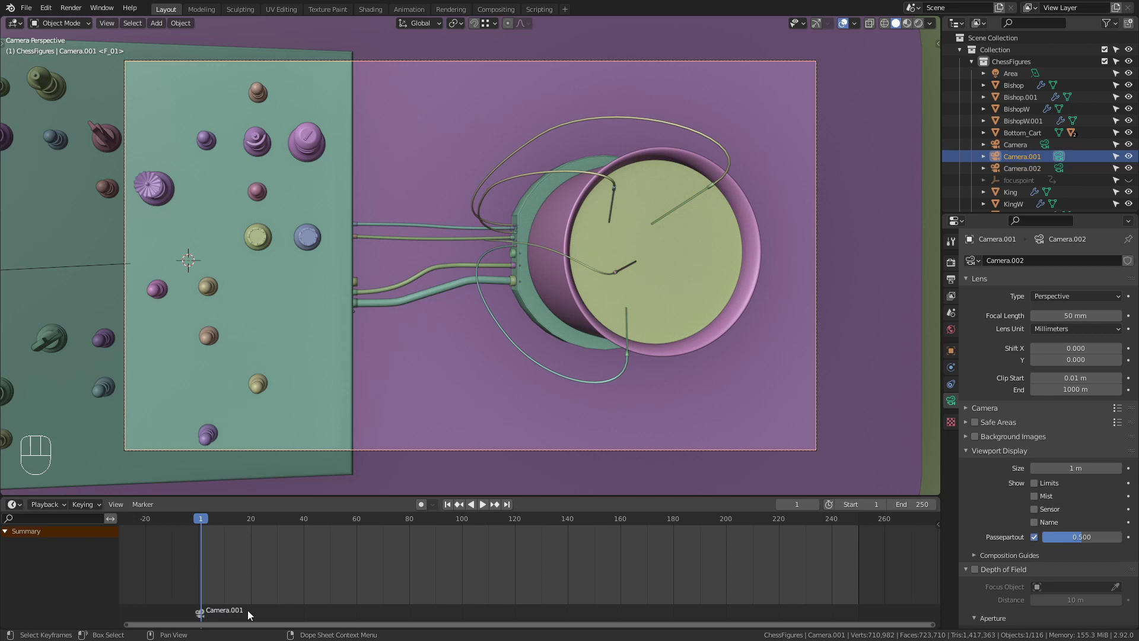
Add a timeline marker at frame 60 and bind the 100 mm camera beside the table to it.
drag(201, 521, 354, 547)
scroll(435, 249, down, 3)
middle_drag(436, 250, 367, 234)
key(KP_1)
middle_drag(486, 232, 400, 340)
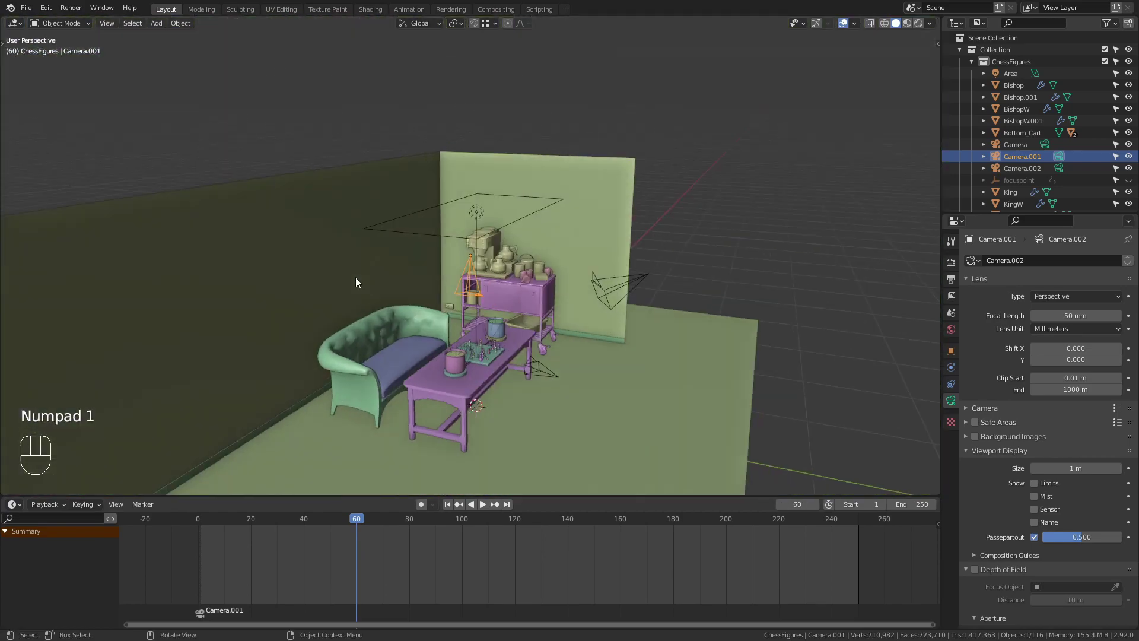
scroll(400, 339, up, 3)
shift+middle_drag(397, 216, 405, 273)
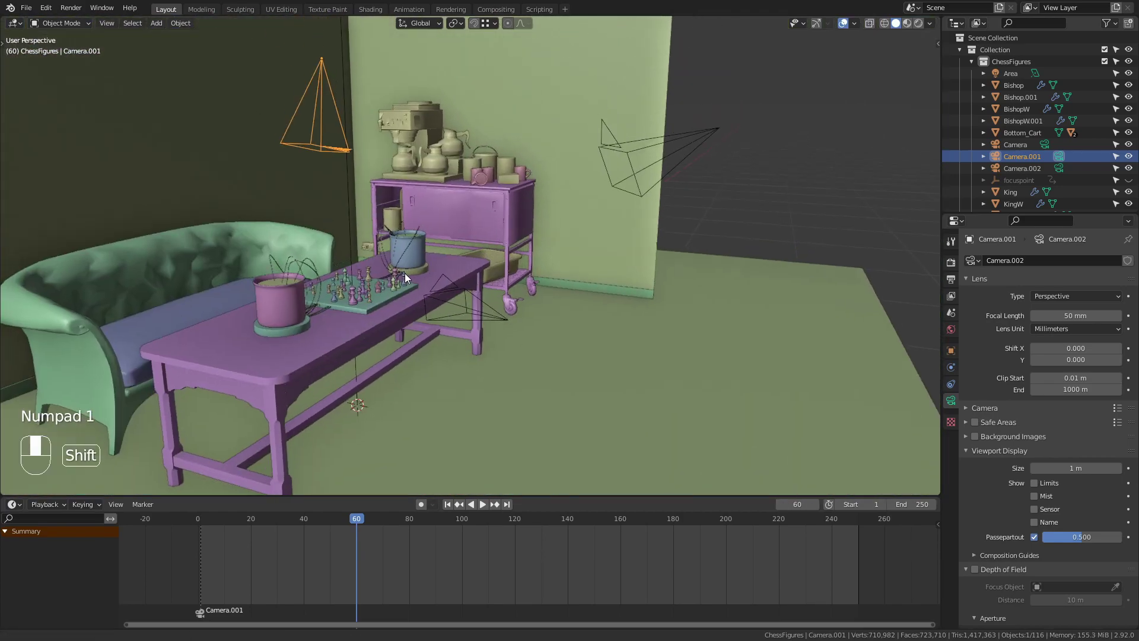
click(481, 324)
scroll(467, 296, up, 2)
shift+middle_drag(468, 296, 449, 270)
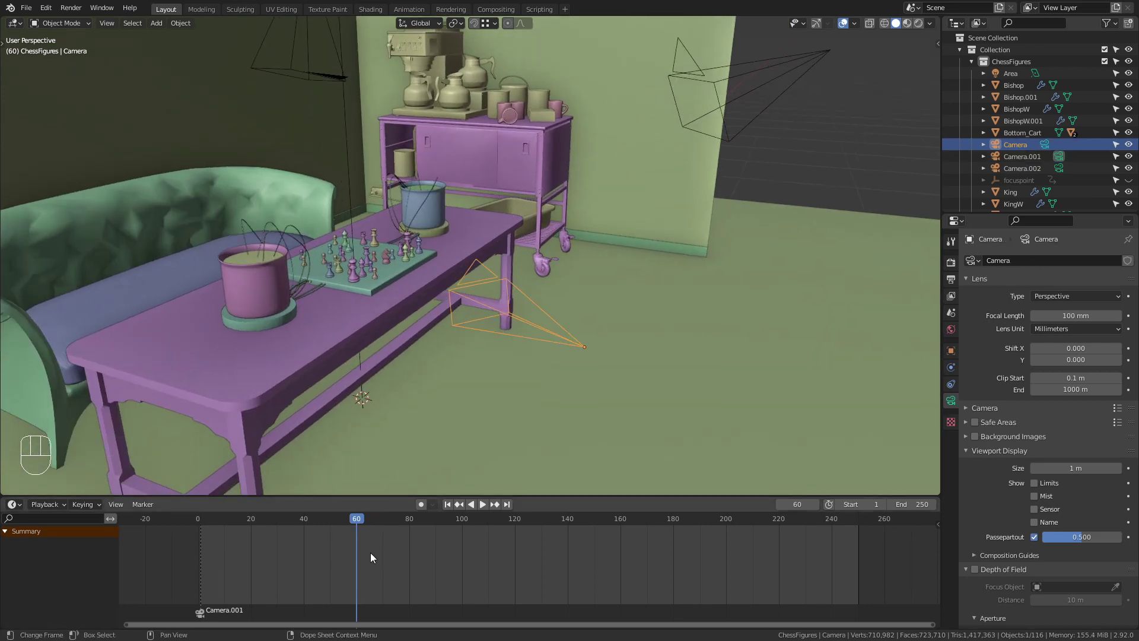
key(m)
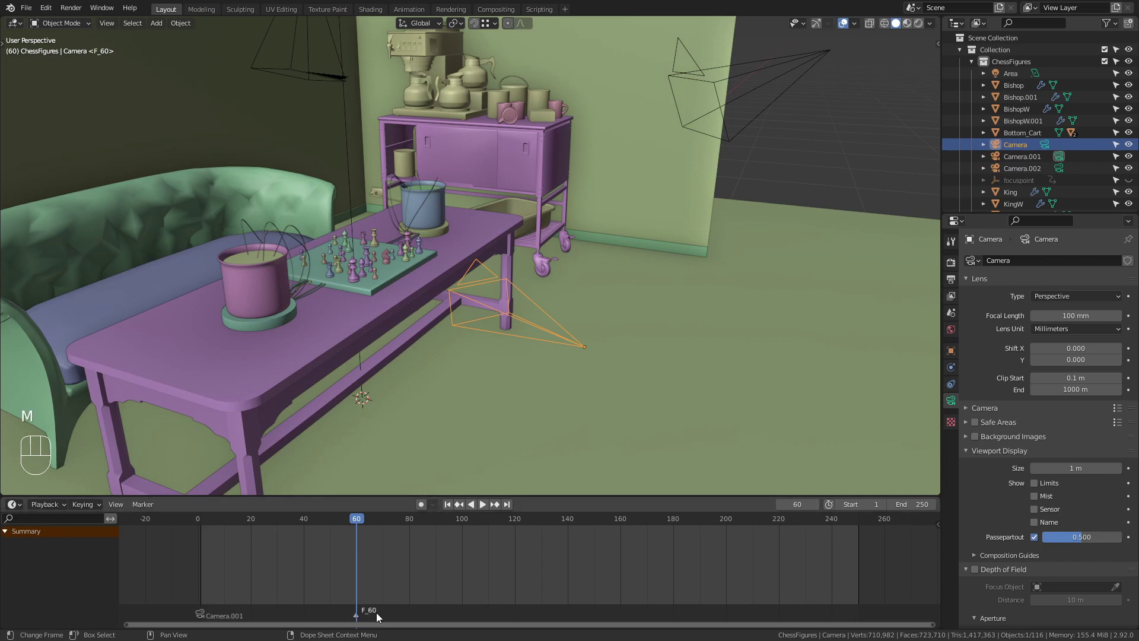
click(141, 504)
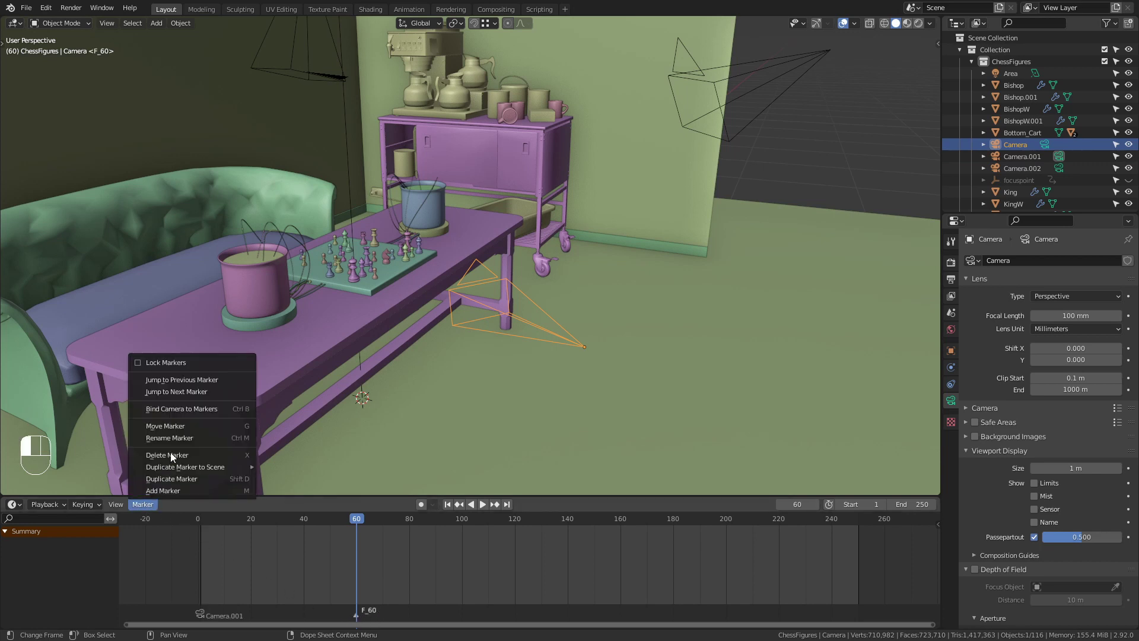
click(220, 410)
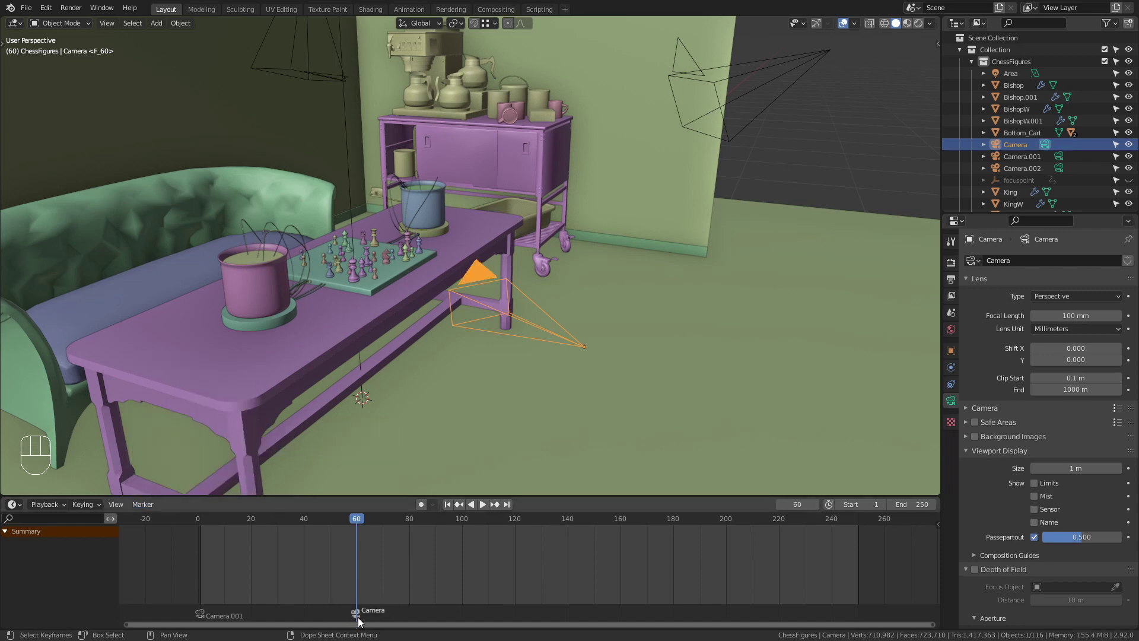
Scrub the timeline across the frame 60 marker, in the scene view and through the active camera, to check the camera switch.
mouse_move(529, 364)
shift+middle_down()
mouse_move(549, 344)
mouse_move(544, 330)
mouse_move(530, 347)
shift+middle_up()
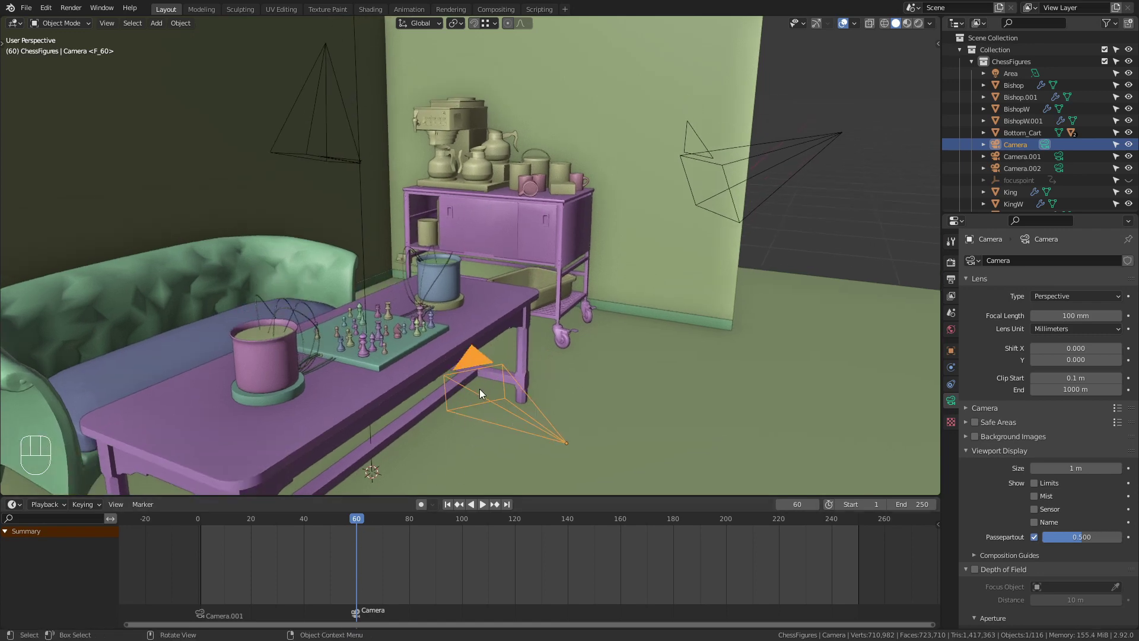
drag(358, 521, 304, 514)
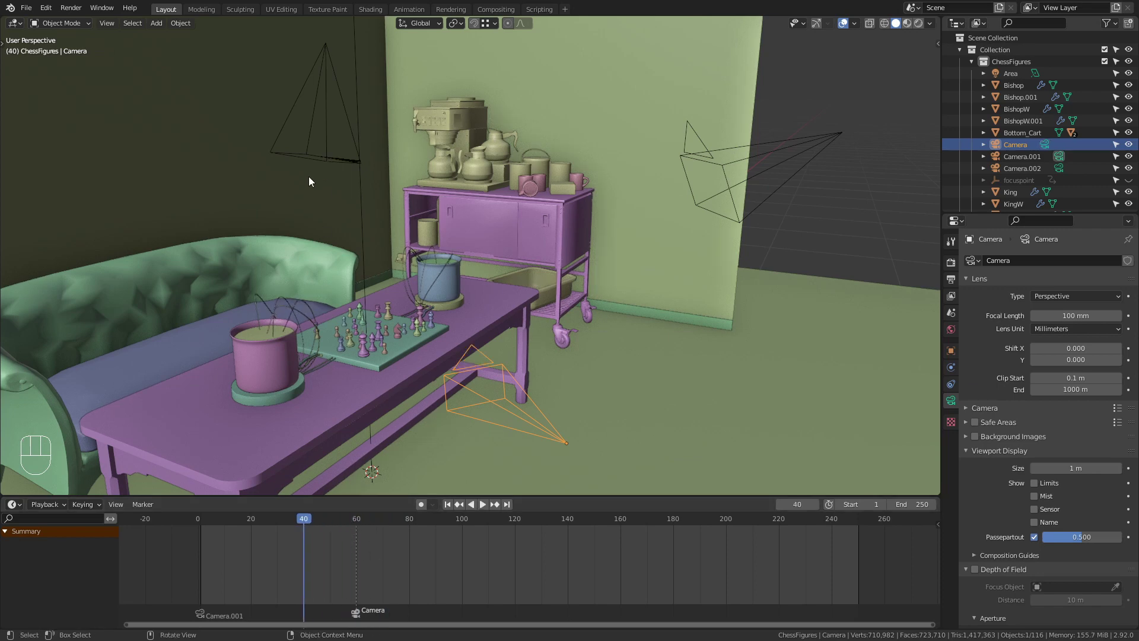
middle_drag(309, 179, 356, 142)
scroll(379, 245, up, 2)
click(351, 155)
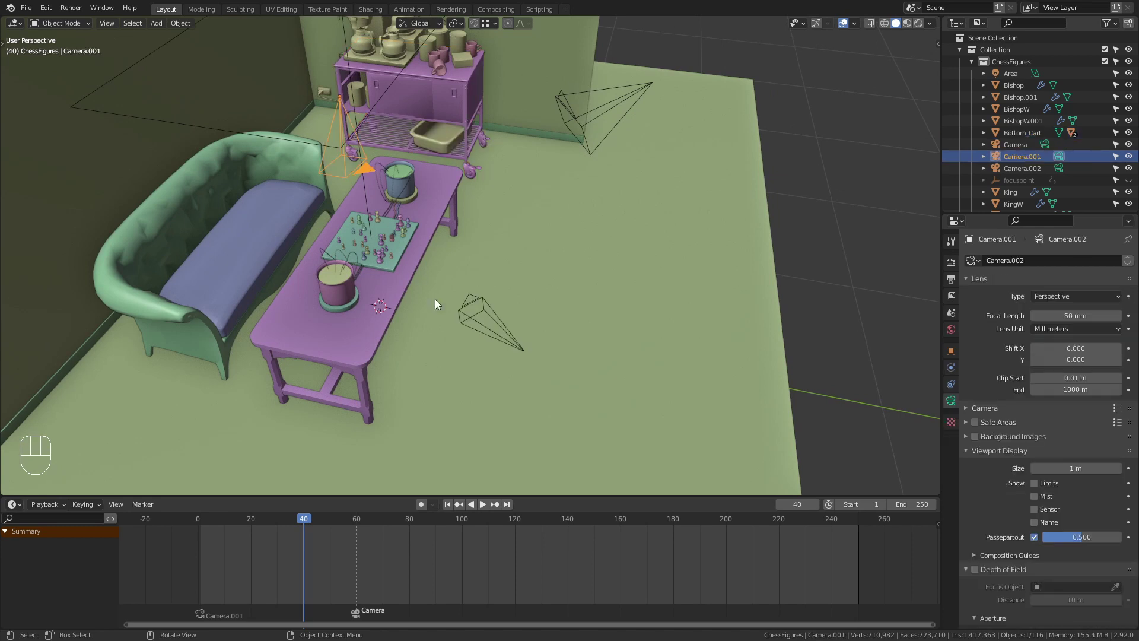
click(475, 317)
mouse_move(308, 518)
mouse_down()
mouse_move(372, 528)
mouse_move(340, 528)
mouse_up()
key(KP_0)
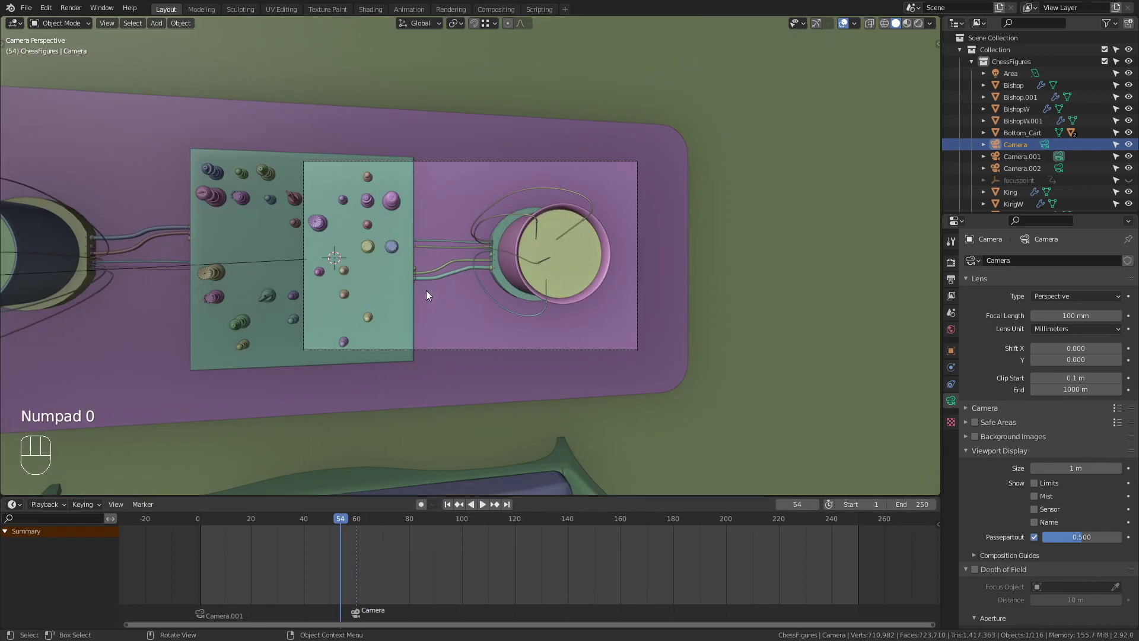
mouse_move(343, 518)
mouse_down()
mouse_move(298, 521)
mouse_move(406, 525)
mouse_up()
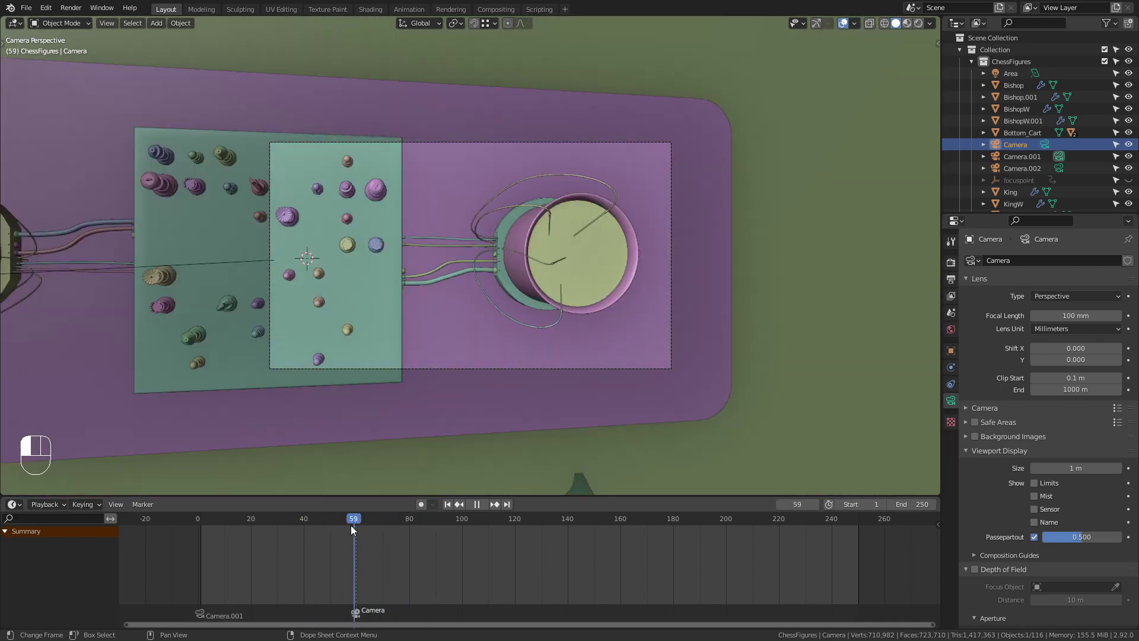
Add a timeline marker at frame 120 and bind Camera.002, in front of the cart, to it.
drag(346, 525, 514, 543)
middle_drag(717, 258, 708, 215)
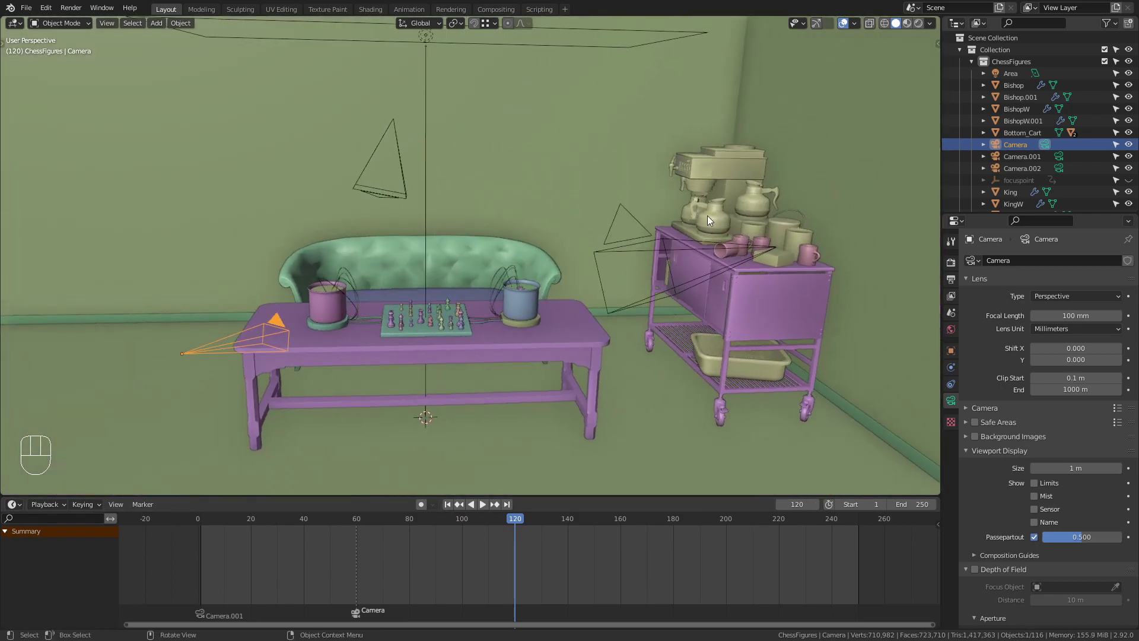
click(664, 250)
shift+middle_drag(633, 276, 528, 285)
key(m)
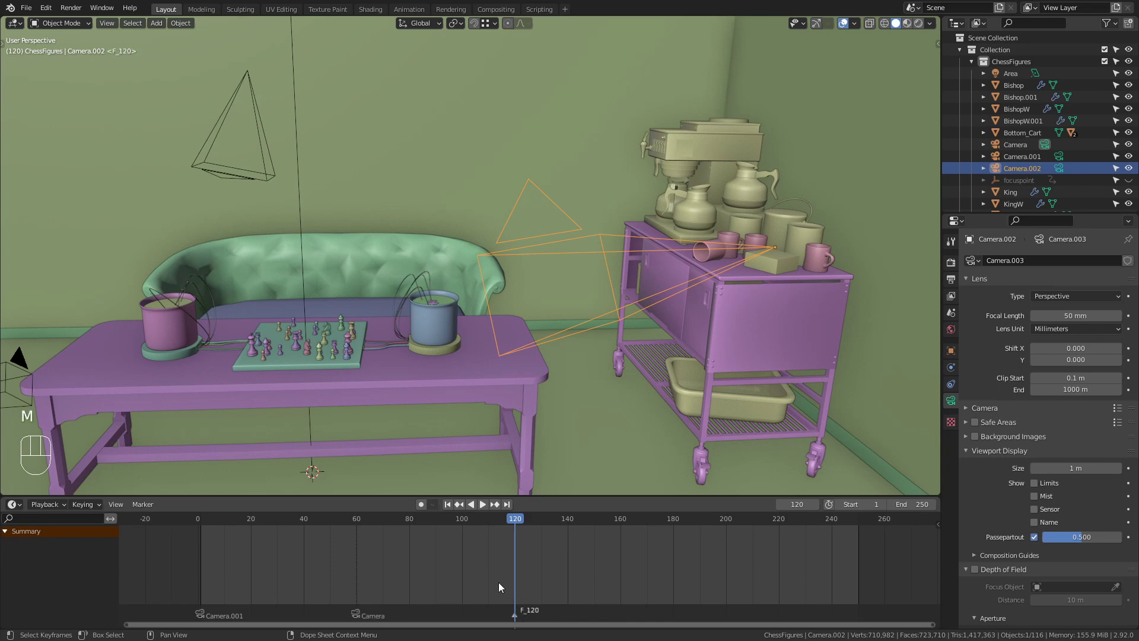
click(139, 505)
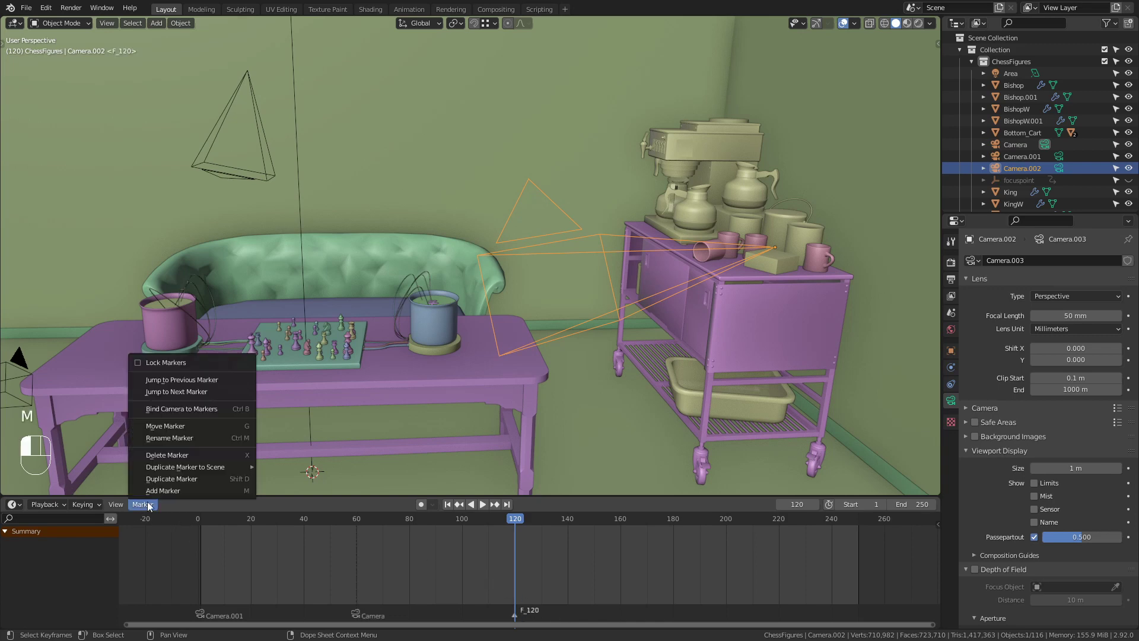
click(179, 408)
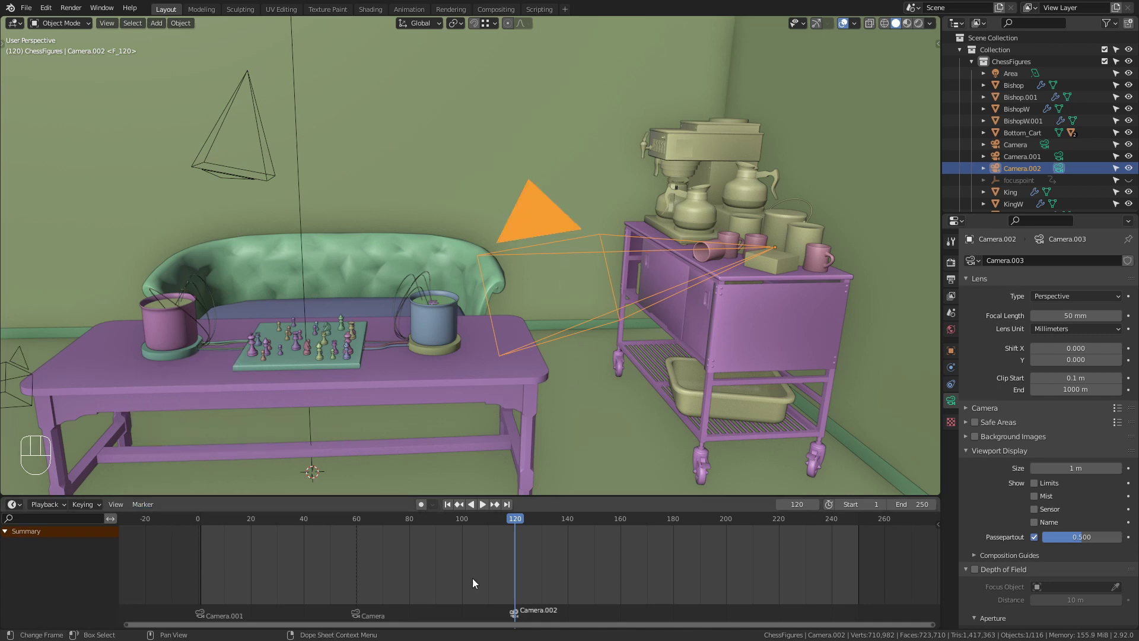
Scrub back across the frame 120 marker and look through the active camera to check the camera switch.
drag(498, 526, 479, 545)
key(KP_0)
Set the animation's end frame to 180, fit the frame range in the timeline, and play the camera switches.
drag(467, 521, 662, 549)
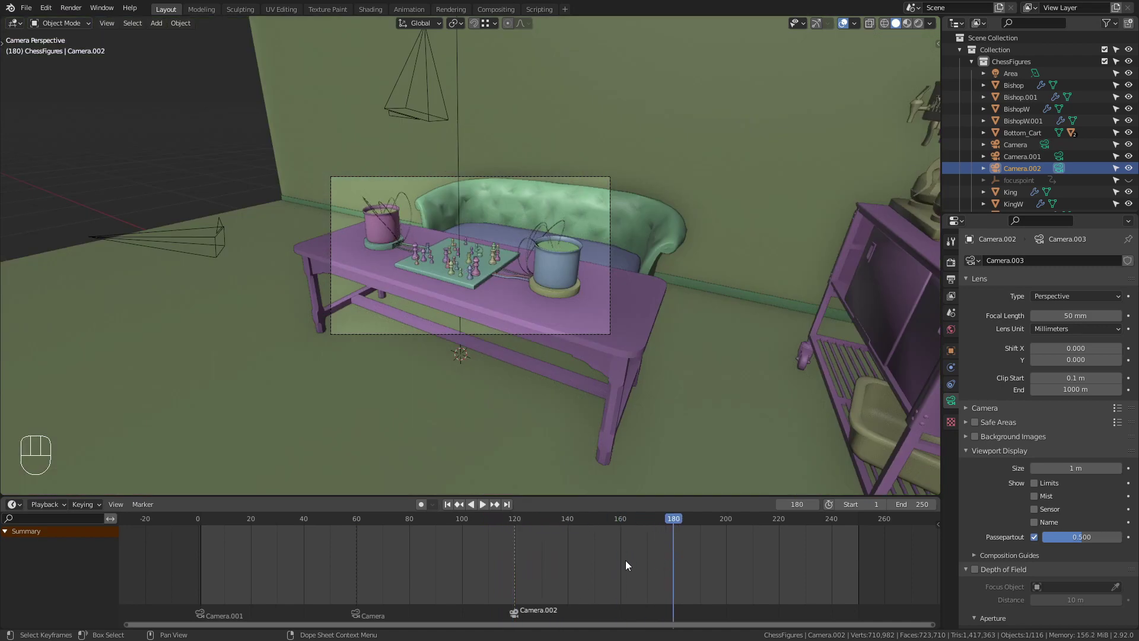
key(ctrl)
key(ctrl+End)
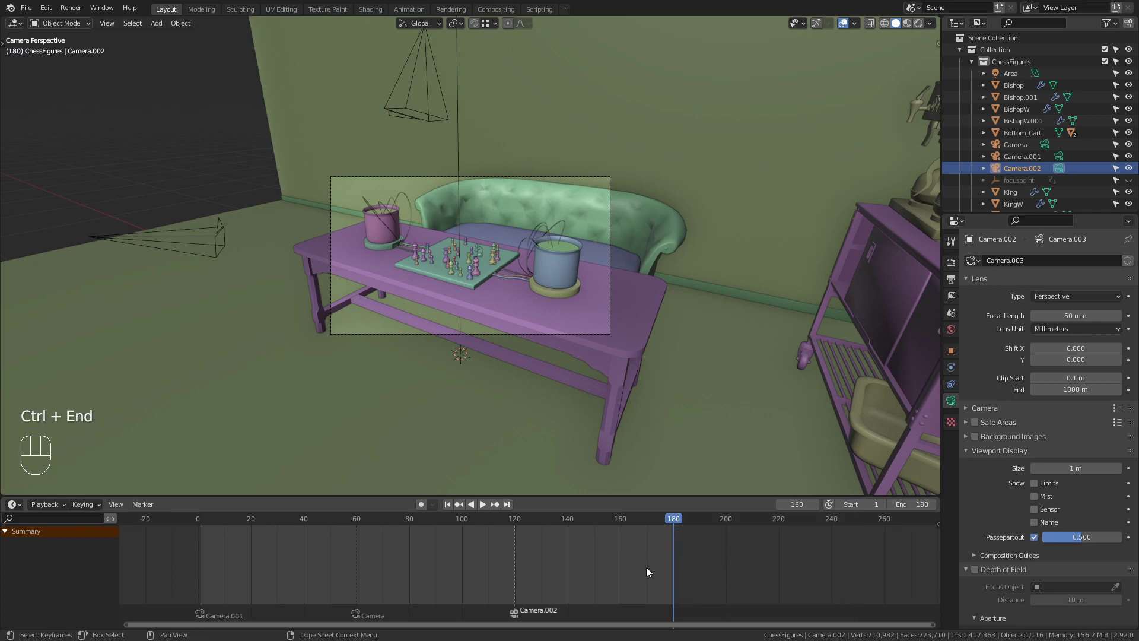
ctrl+scroll(647, 568, left, 3)
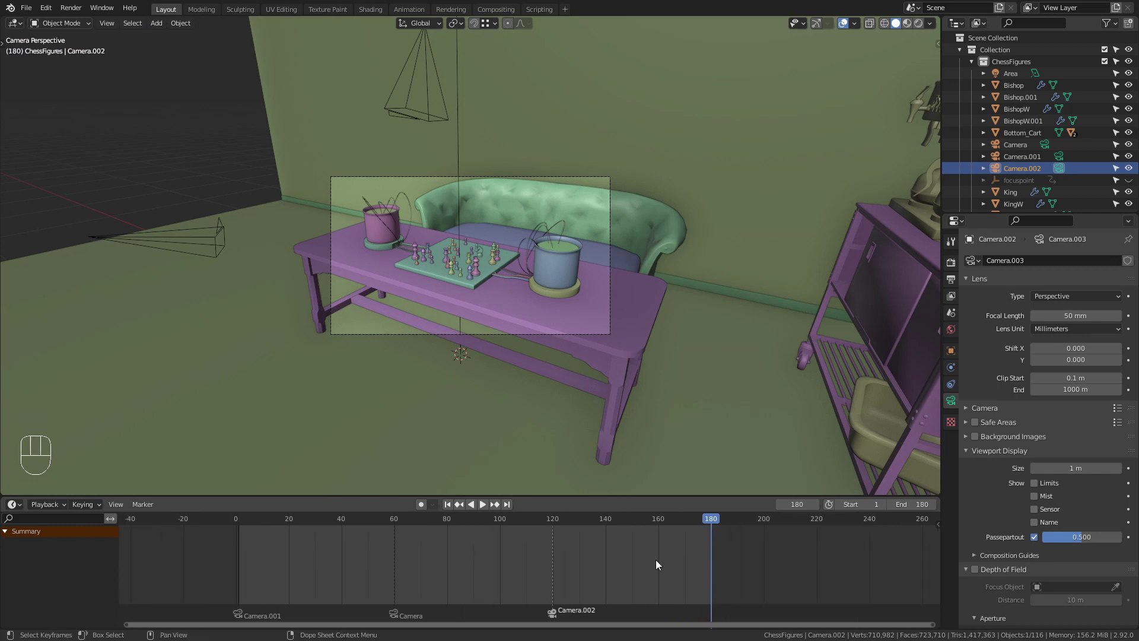
key(Home)
click(482, 504)
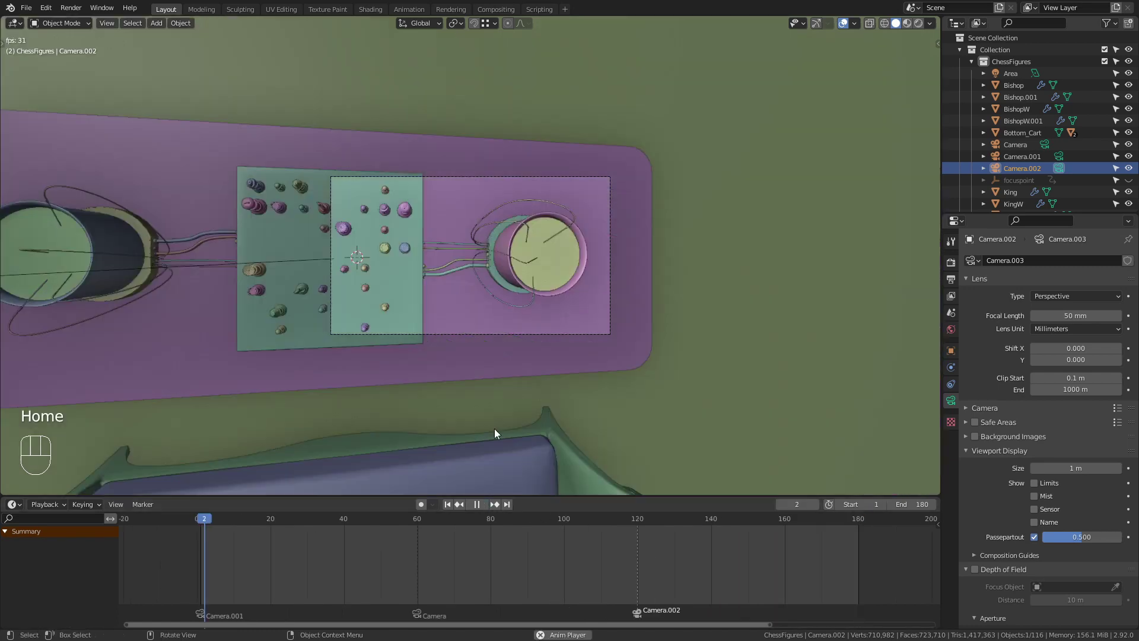